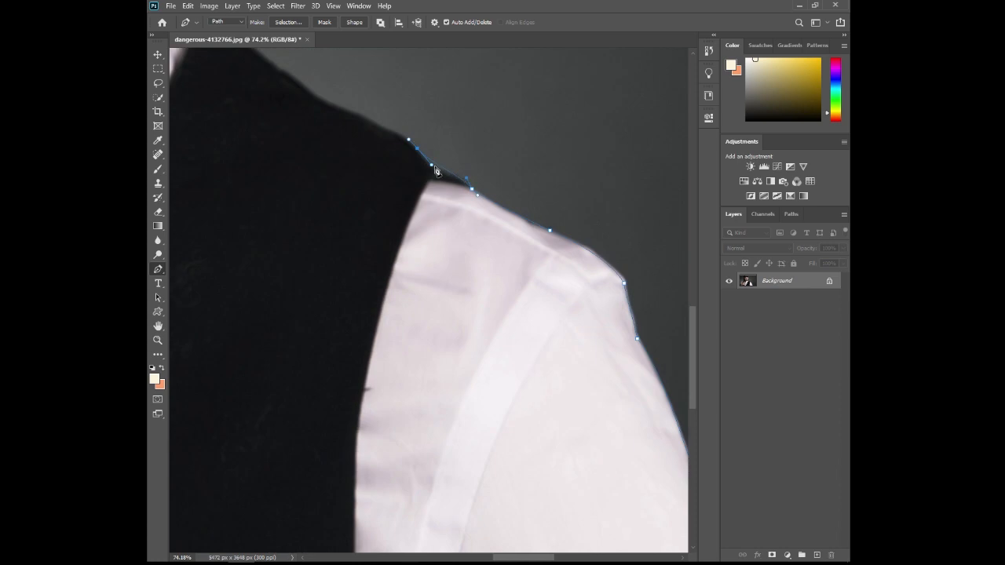
- Continue the pen path along the vest's shoulder and up the shirt collar to the jaw
drag(361, 130, 455, 208)
drag(412, 175, 399, 165)
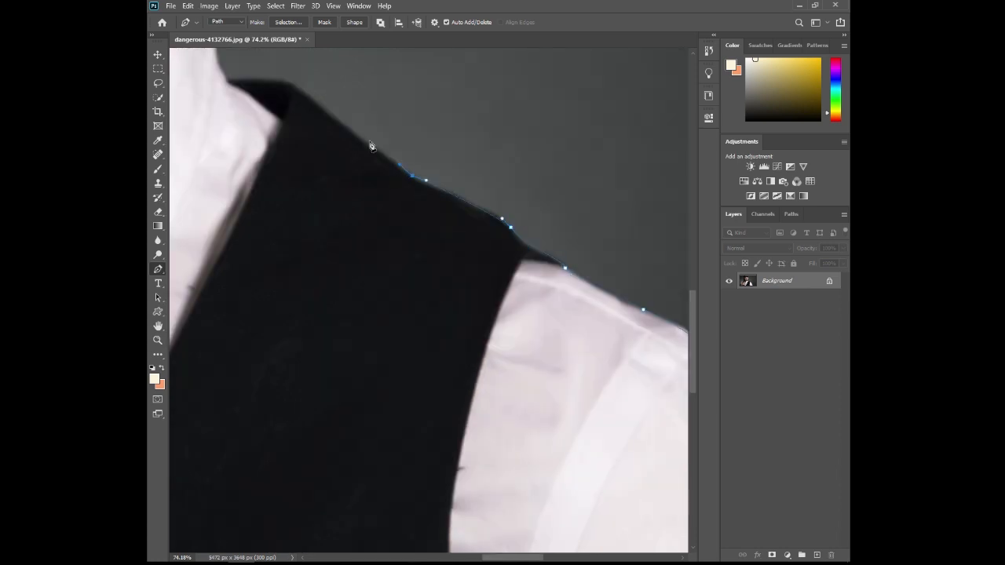
drag(292, 84, 307, 95)
drag(236, 78, 353, 213)
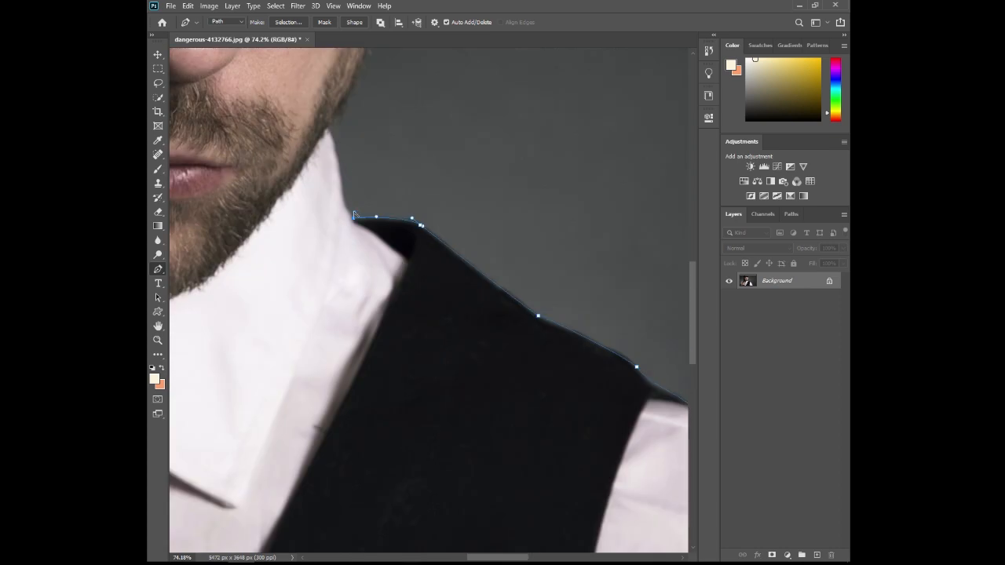
drag(322, 126, 340, 157)
drag(373, 126, 364, 266)
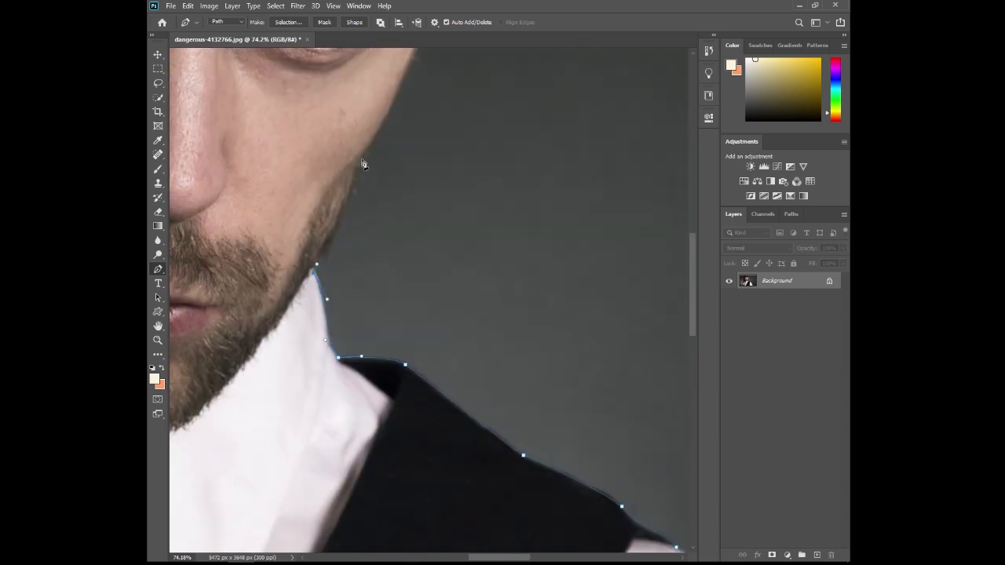
- Trace the pen path up the beard, cheek and outer ear to where the ear meets the cap
drag(371, 142, 364, 184)
drag(425, 102, 352, 274)
alt+drag(301, 294, 310, 304)
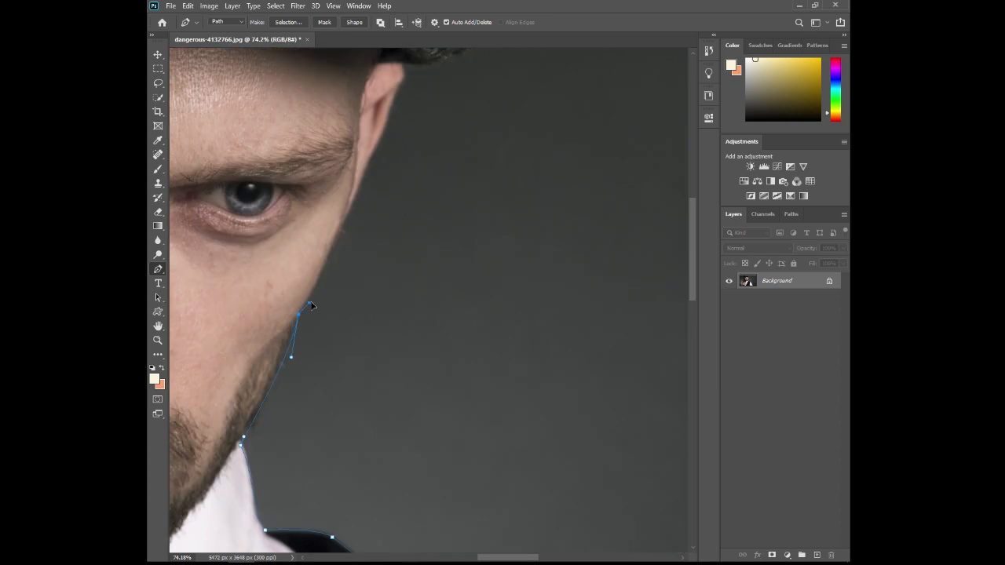
drag(365, 170, 367, 289)
click(376, 200)
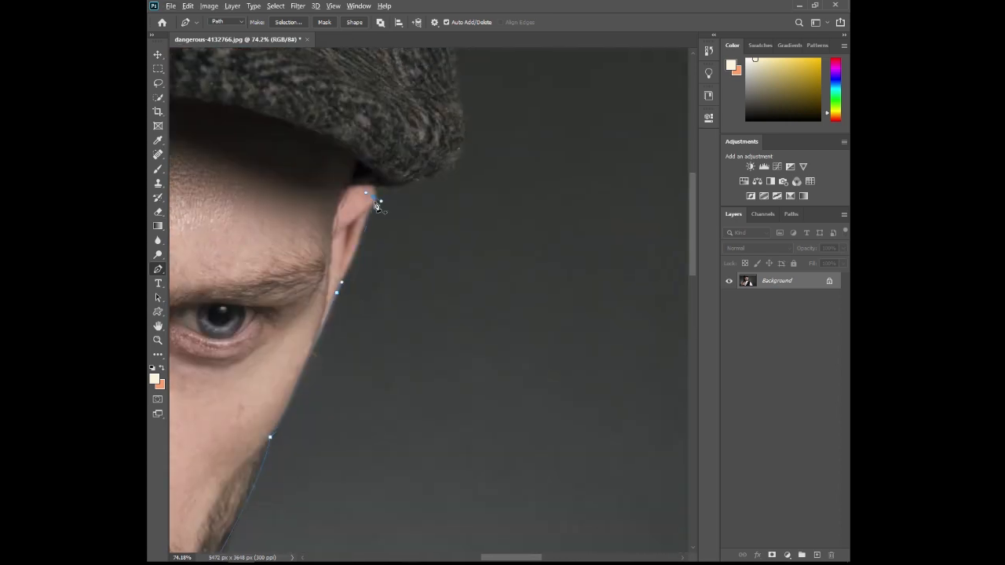
key(ctrl+z)
drag(357, 254, 365, 235)
click(374, 187)
- Curve the path around the cap's bulging side up to the image's upper edge
drag(462, 93, 493, 201)
drag(485, 123, 513, 397)
drag(455, 204, 453, 176)
drag(457, 231, 476, 247)
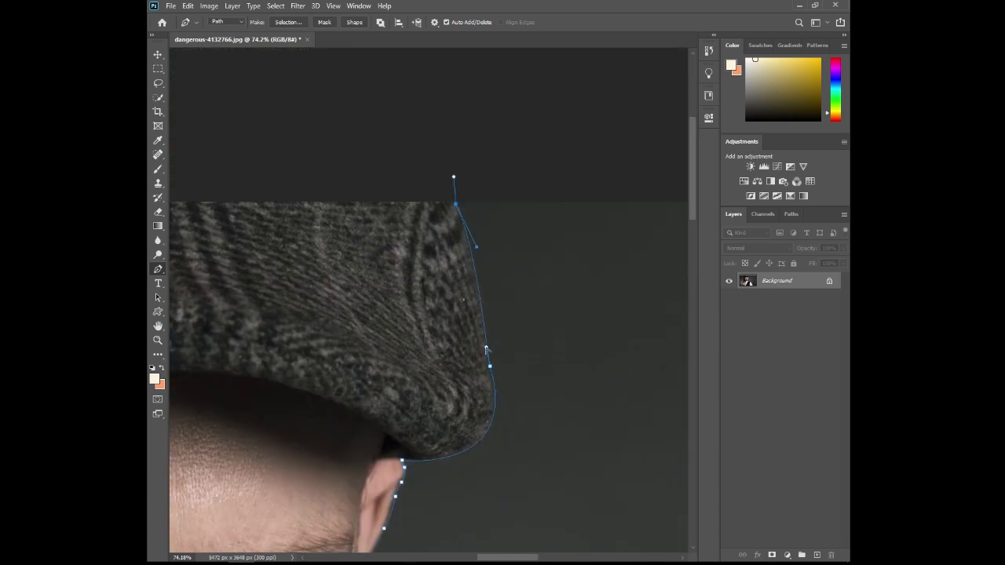
drag(485, 347, 486, 343)
- Carry the path across the canvas area above the cap and down its far side to the shadowed ear
drag(260, 183, 312, 217)
click(278, 218)
drag(251, 221, 452, 244)
drag(311, 240, 254, 240)
click(212, 240)
drag(179, 268, 472, 335)
drag(497, 491, 423, 425)
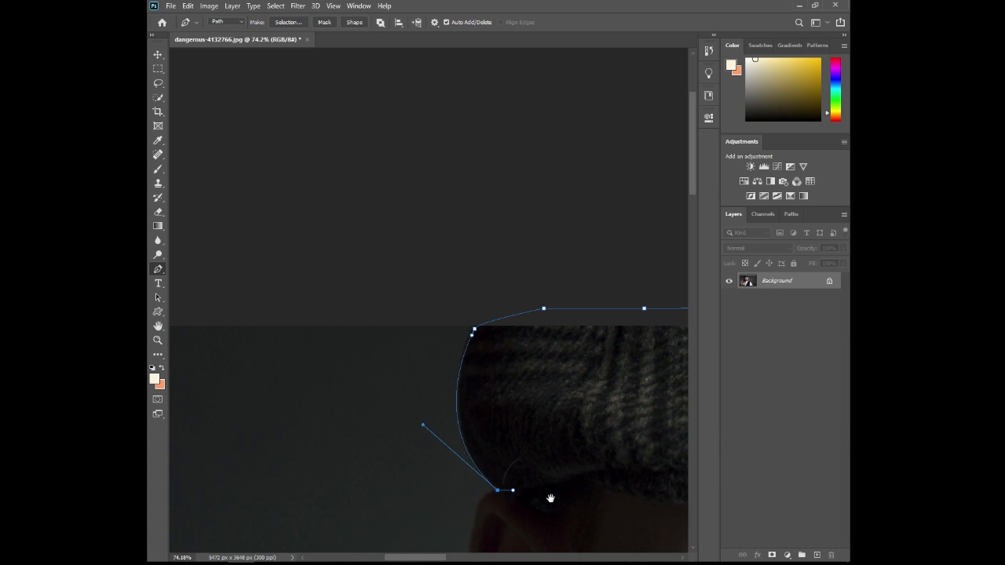
- Trace the path around the shadowed ear down to the gun's muzzle
drag(550, 498, 466, 296)
drag(461, 354, 462, 364)
drag(507, 499, 511, 503)
drag(500, 496, 495, 491)
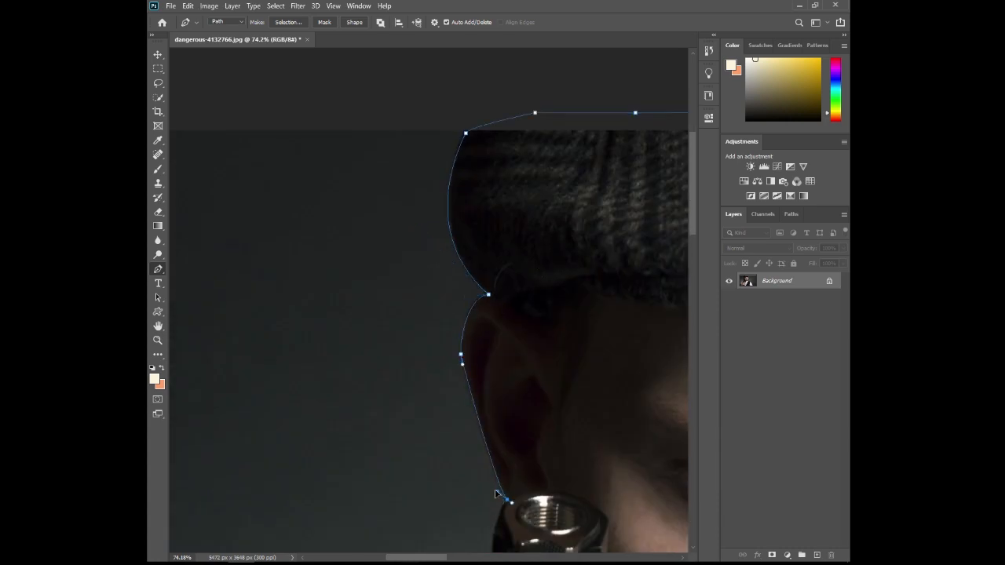
- Outline the gun's outer edge with anchor points from the muzzle down to the vest
drag(560, 507, 612, 271)
click(554, 271)
click(547, 295)
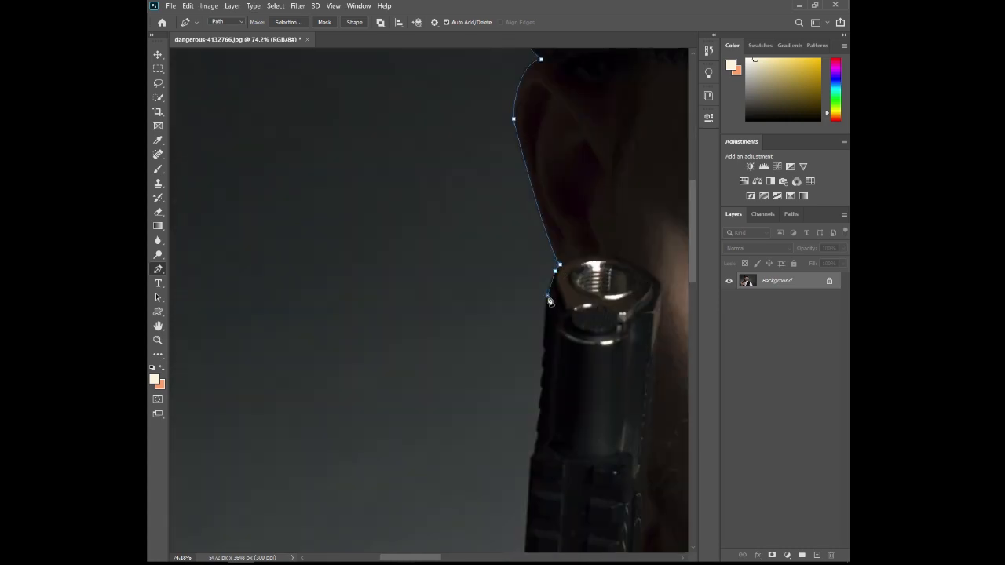
click(543, 342)
click(544, 350)
click(541, 365)
click(531, 459)
drag(556, 451, 589, 196)
click(548, 416)
- Curve the path along the dark vest shoulder beside the gun to the start of the shirt sleeve
drag(454, 467, 442, 480)
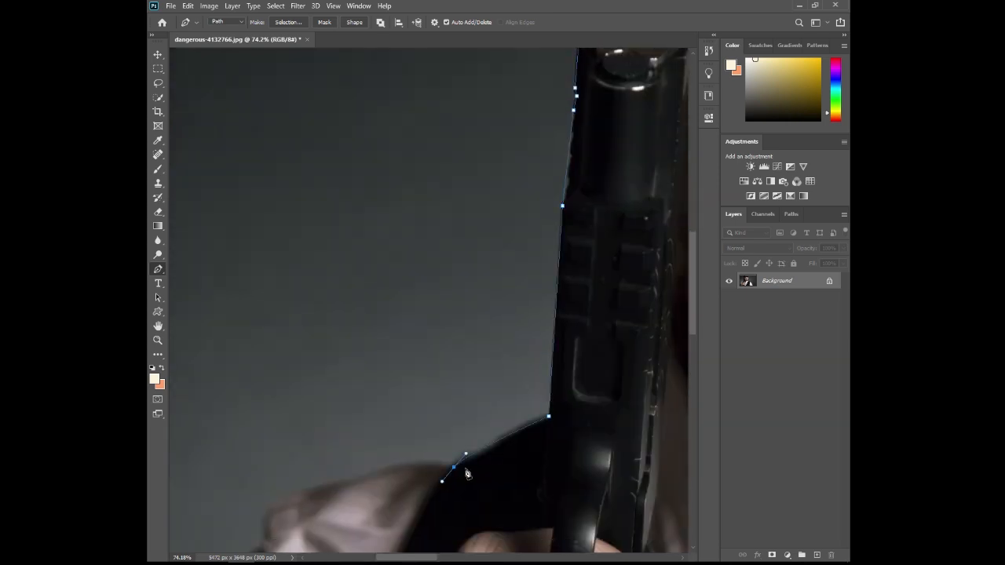
key(ctrl+z)
mouse_move(548, 416)
mouse_down()
mouse_move(562, 402)
mouse_move(533, 422)
mouse_up()
mouse_move(456, 466)
mouse_down()
mouse_move(442, 471)
mouse_move(466, 458)
mouse_up()
drag(533, 422, 506, 426)
drag(467, 458, 439, 464)
- Trace the top of the gun-side shirt sleeve, including the notch at the shoulder seam
drag(423, 500, 569, 354)
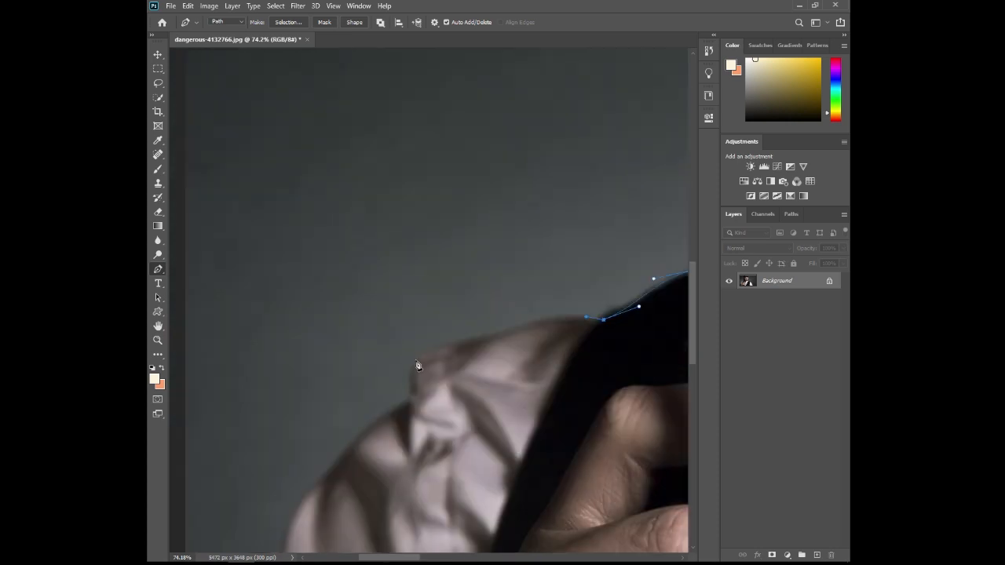
drag(415, 361, 483, 330)
drag(566, 303, 561, 306)
alt+click(415, 361)
click(411, 394)
drag(390, 376, 406, 376)
drag(330, 475, 342, 441)
- Continue the path down the outer sleeve and around its dark fold, adjusting the curve handles to fit
drag(371, 496, 483, 265)
drag(386, 339, 388, 363)
drag(386, 314, 407, 250)
drag(387, 364, 362, 347)
drag(364, 407, 369, 422)
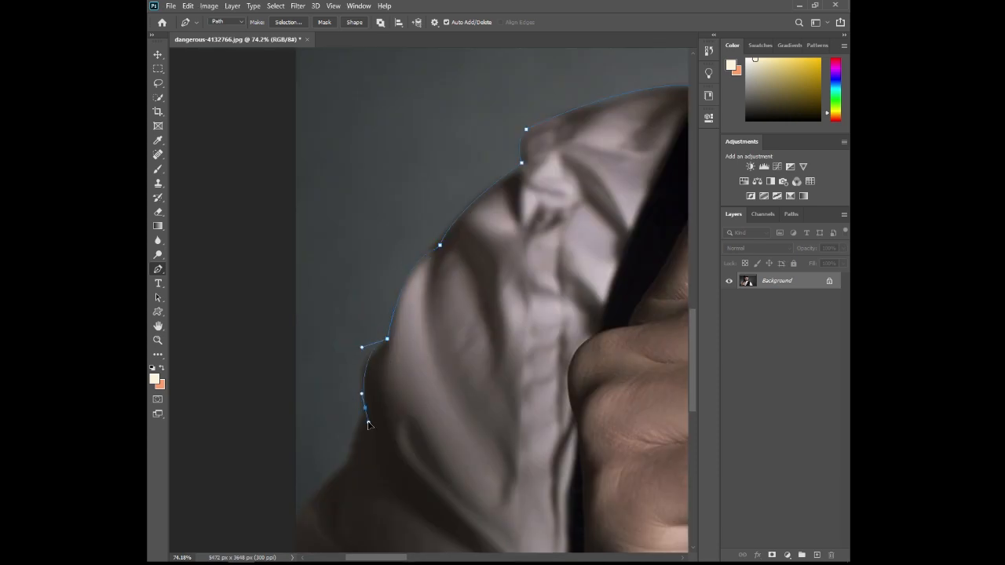
drag(362, 347, 354, 368)
alt+click(365, 408)
- Extend the path along the lower sleeve to the image's side edge, bending the segments to the fabric
drag(347, 466, 345, 476)
drag(350, 457, 358, 412)
alt+click(348, 467)
drag(295, 526, 287, 540)
drag(304, 513, 306, 490)
- Run the path through the empty area below the photo and close it at the opposite sleeve's starting point
drag(392, 451, 477, 147)
click(337, 462)
drag(407, 492, 437, 489)
click(548, 474)
scroll(607, 458, down, 3)
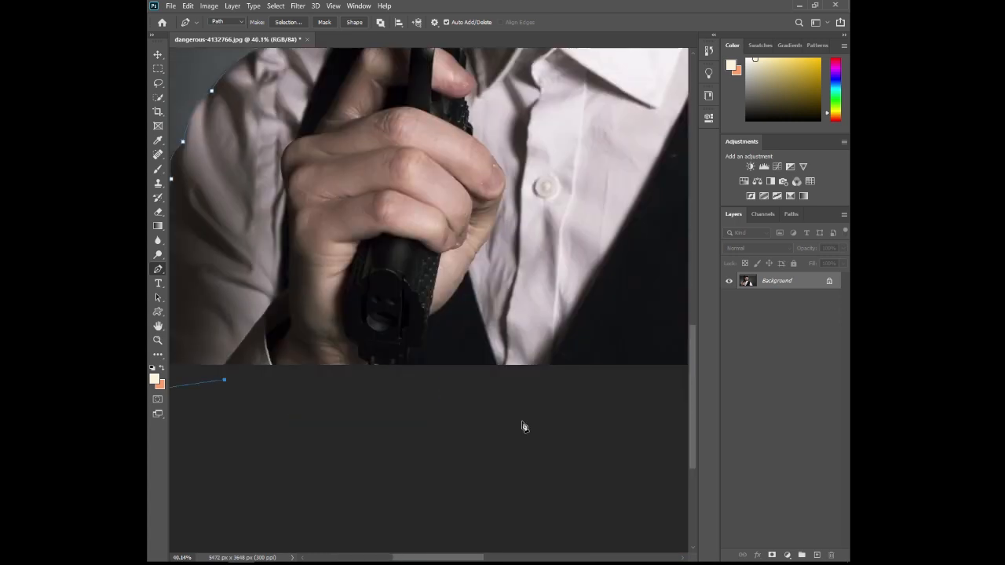
click(524, 421)
drag(326, 432, 331, 430)
click(633, 456)
click(662, 422)
drag(664, 420, 343, 391)
click(471, 354)
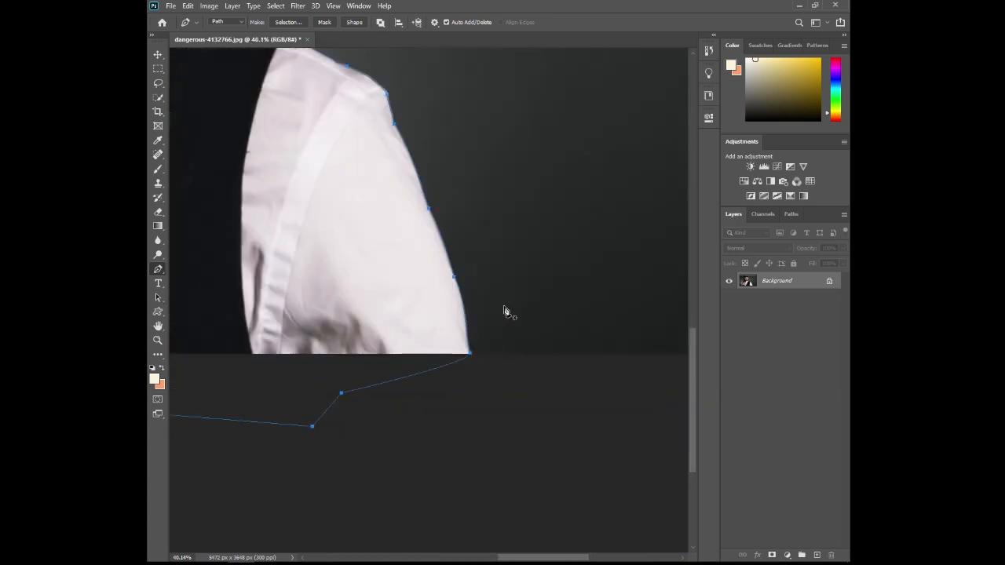
- Convert the closed path to a selection and use it as a layer mask that hides the grey backdrop
key(ctrl+Return)
scroll(405, 312, down, 6)
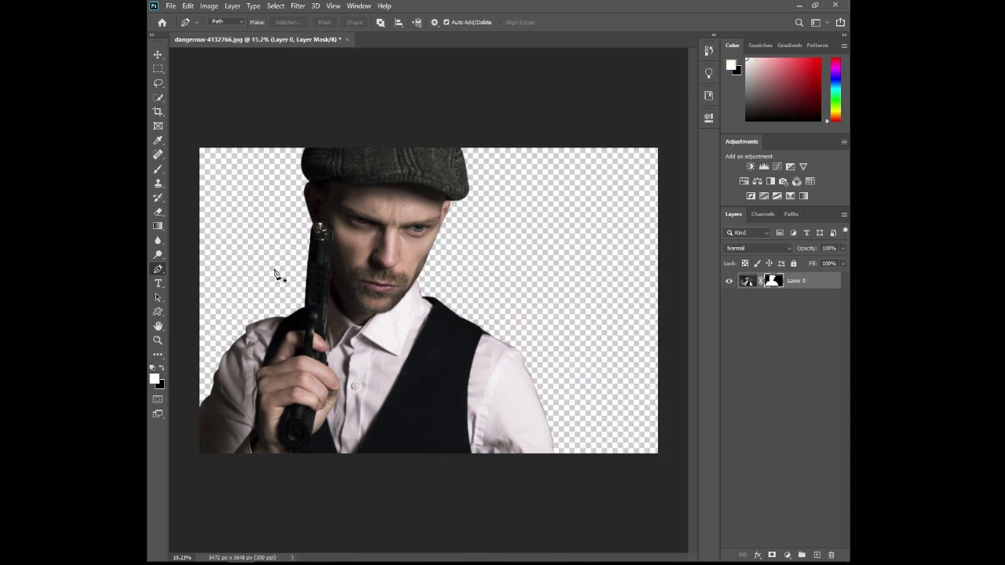
- Set up the Brush with 80% hardness and black as the painting colour for refining the gun's edge
click(157, 168)
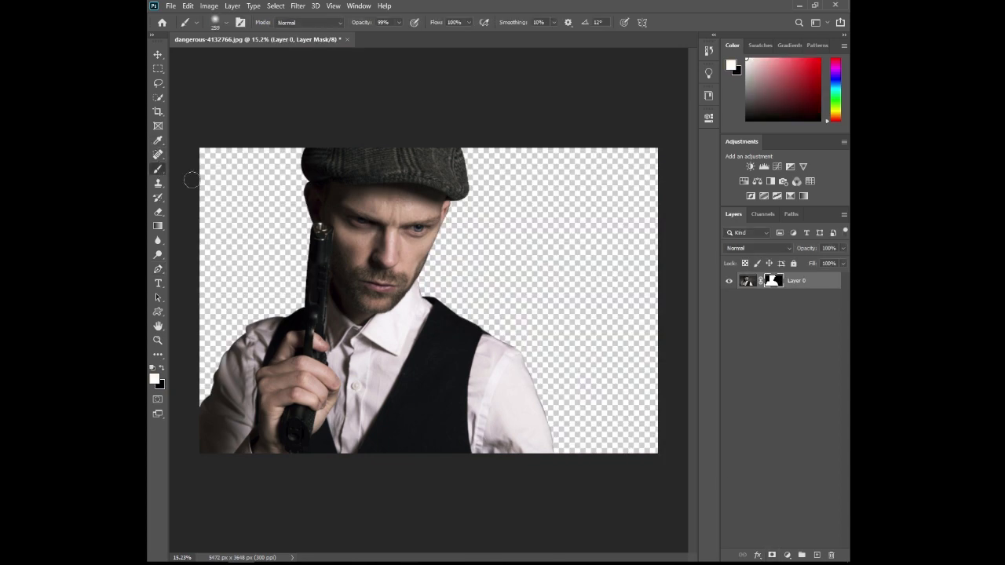
right_click(287, 219)
mouse_move(348, 271)
mouse_down()
mouse_move(417, 275)
mouse_move(405, 275)
mouse_up()
click(287, 216)
key(x)
scroll(289, 232, up, 10)
scroll(284, 251, up, 2)
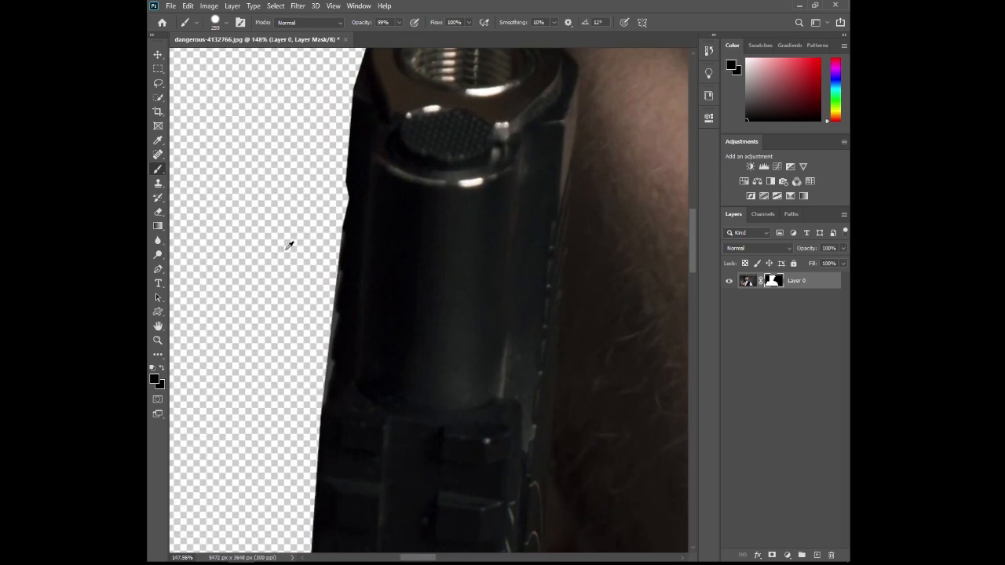
- Shape the brush tip into a small, flattened, slightly tilted ellipse of 26 px
right_click(274, 253)
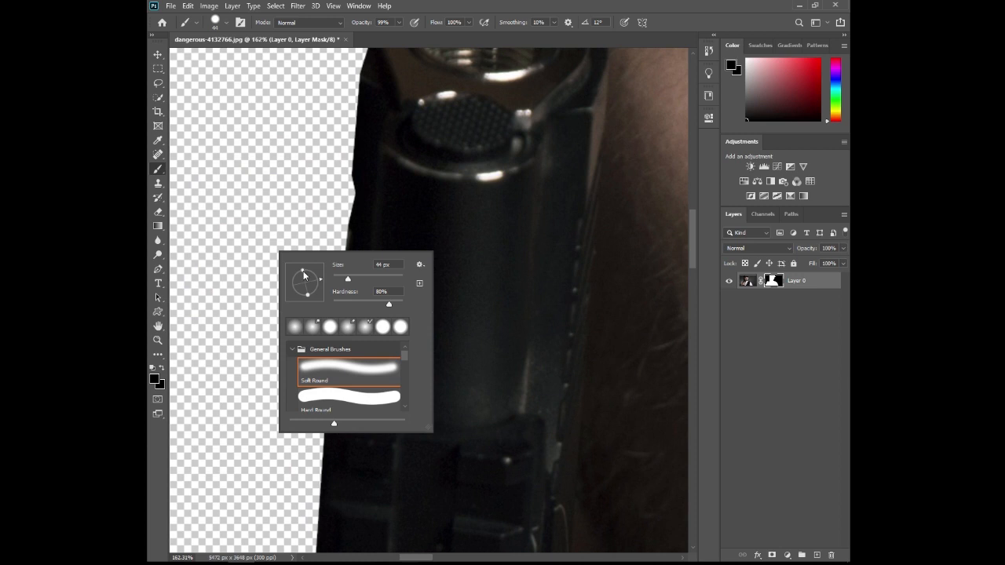
mouse_move(303, 271)
mouse_down()
mouse_move(333, 283)
mouse_move(316, 375)
mouse_up()
right_click(268, 261)
alt+click(270, 239)
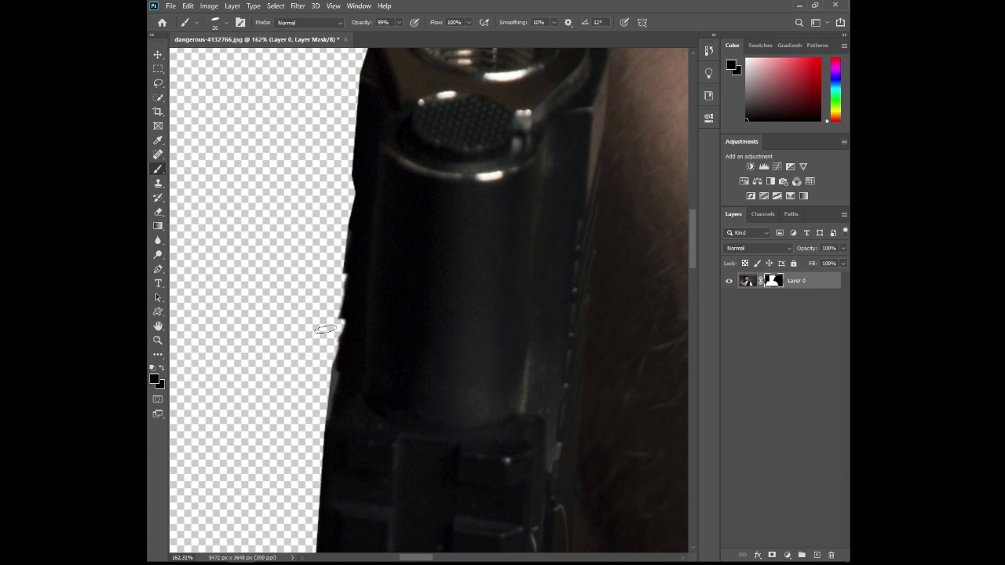
- Paint on the layer mask along the gun slide's outer edge to restore its serrated outline, alternating black and white
drag(328, 336, 309, 429)
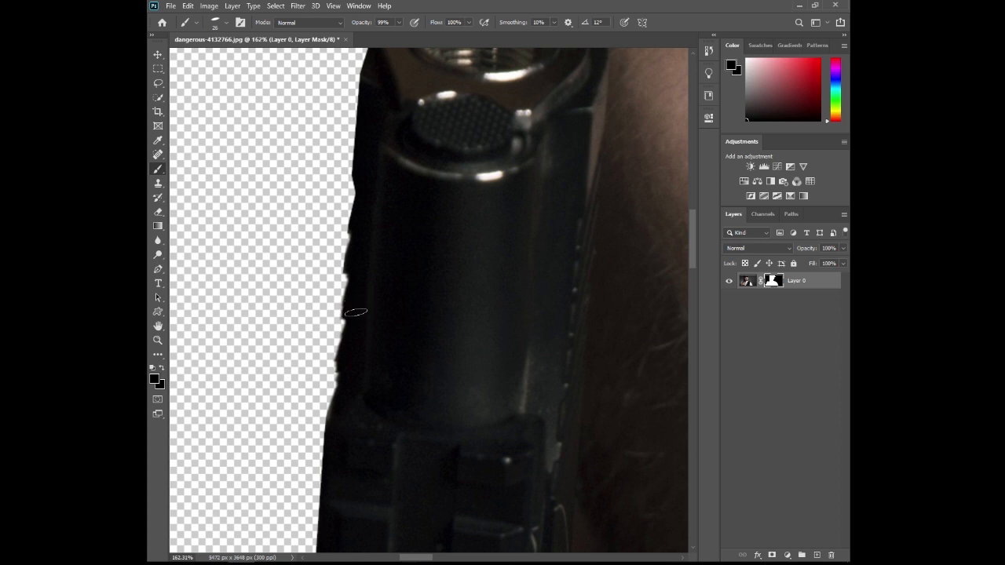
key(x)
scroll(365, 296, down, 2)
key(x)
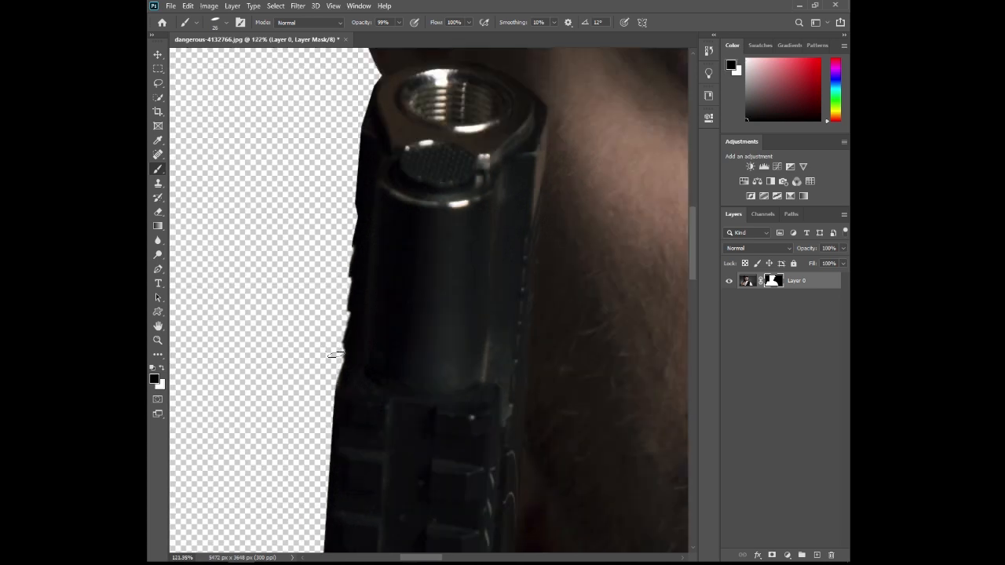
key(x)
scroll(377, 341, down, 10)
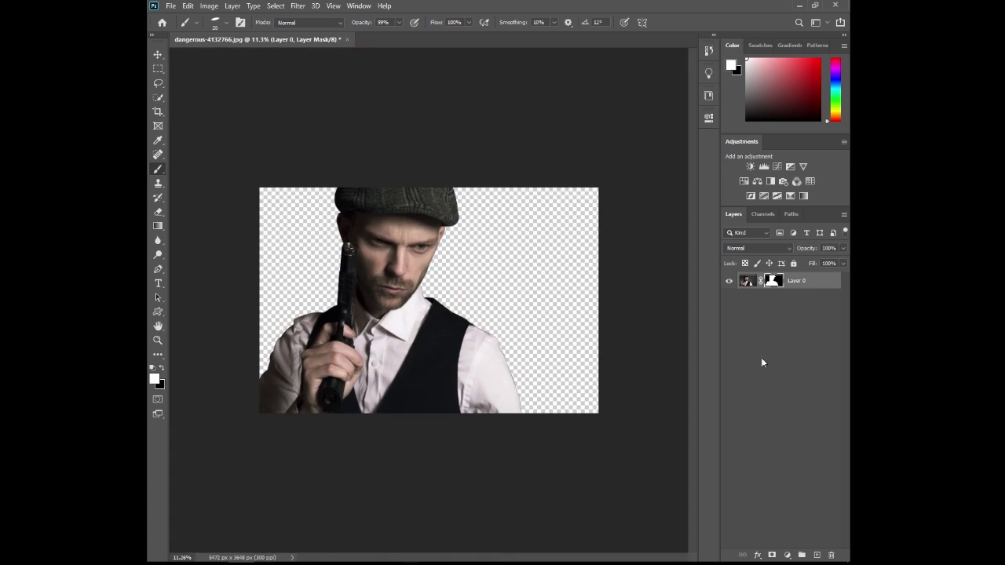
- Open the blurred city skyline photo and unlock its background layer
key(ctrl+o)
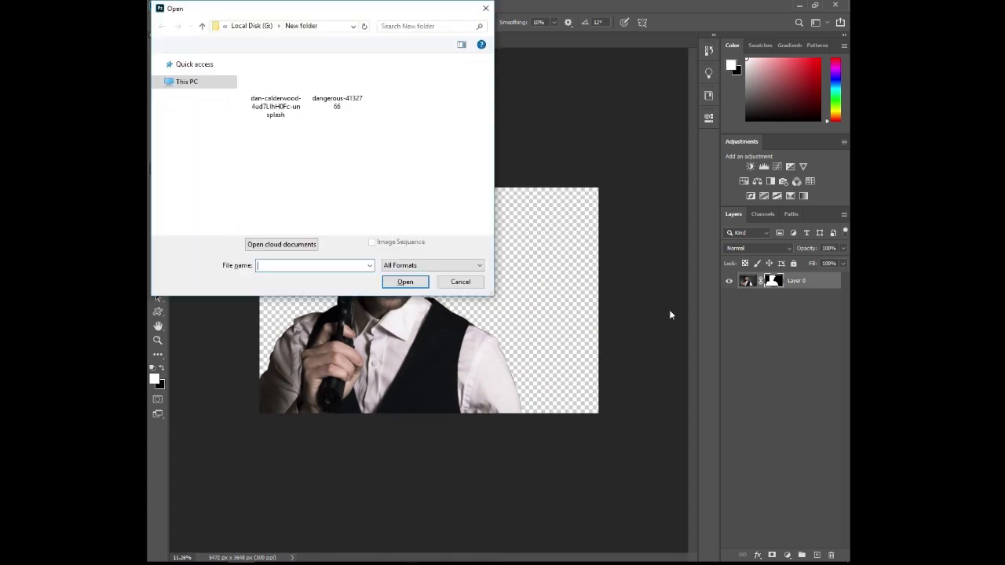
click(275, 78)
click(405, 283)
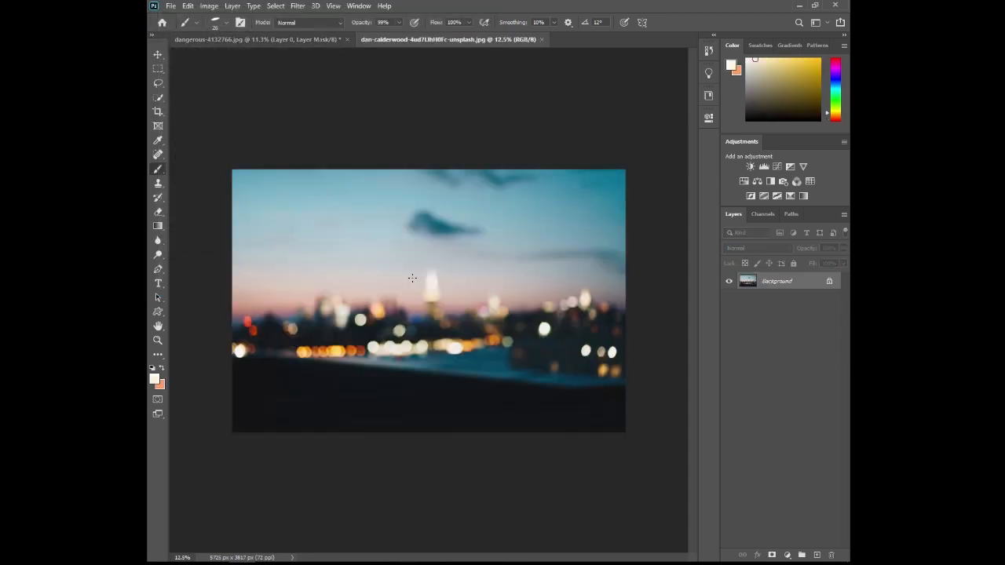
click(828, 283)
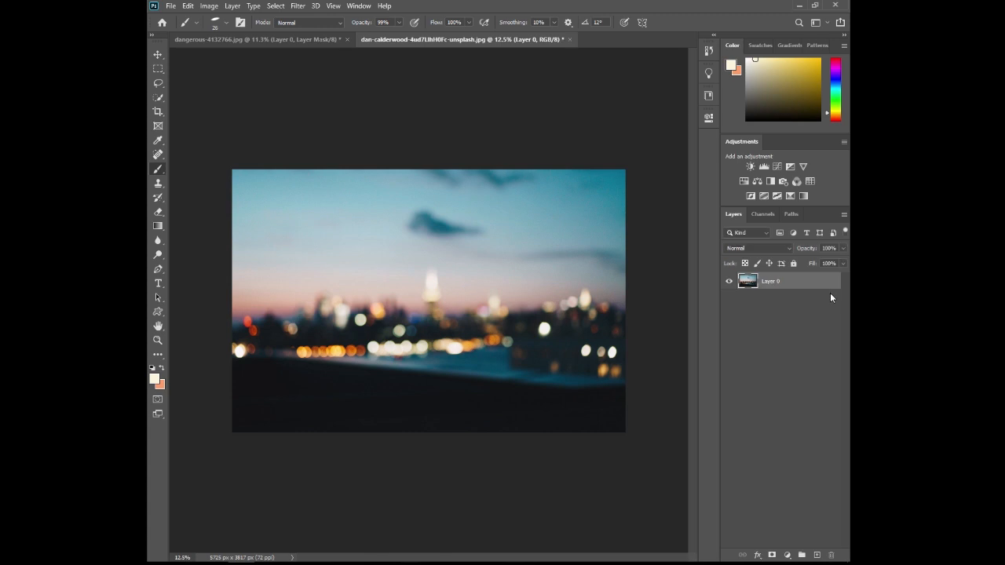
- Bring the skyline layer into the dangerous-4132766.jpg document and place it beneath the masked man
drag(433, 156, 293, 72)
drag(807, 282, 804, 311)
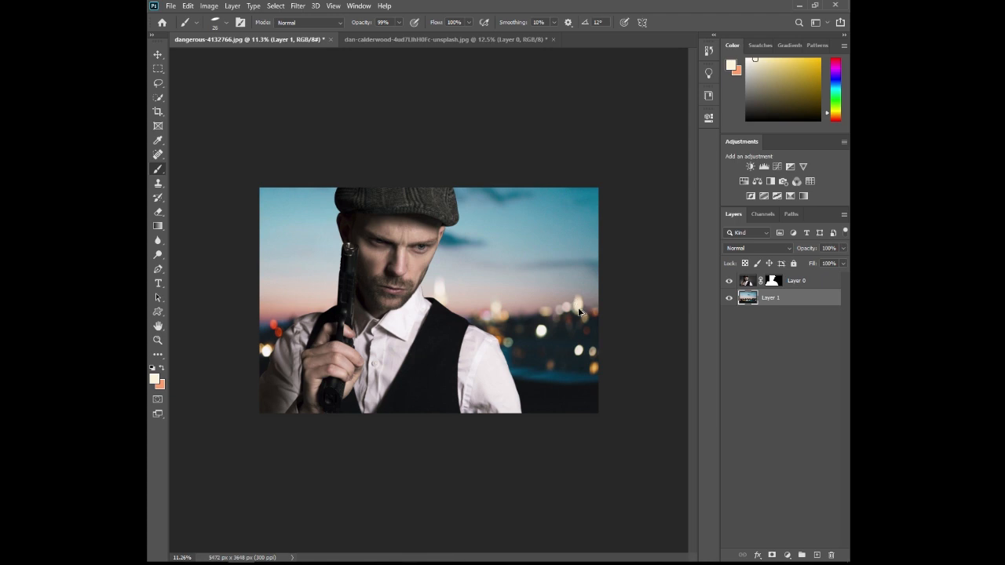
- Scale the skyline layer to about 104.31% and shift it slightly so it fills the canvas behind the man
key(ctrl+t)
mouse_move(435, 403)
mouse_down()
mouse_move(435, 413)
mouse_move(452, 385)
mouse_move(453, 394)
mouse_up()
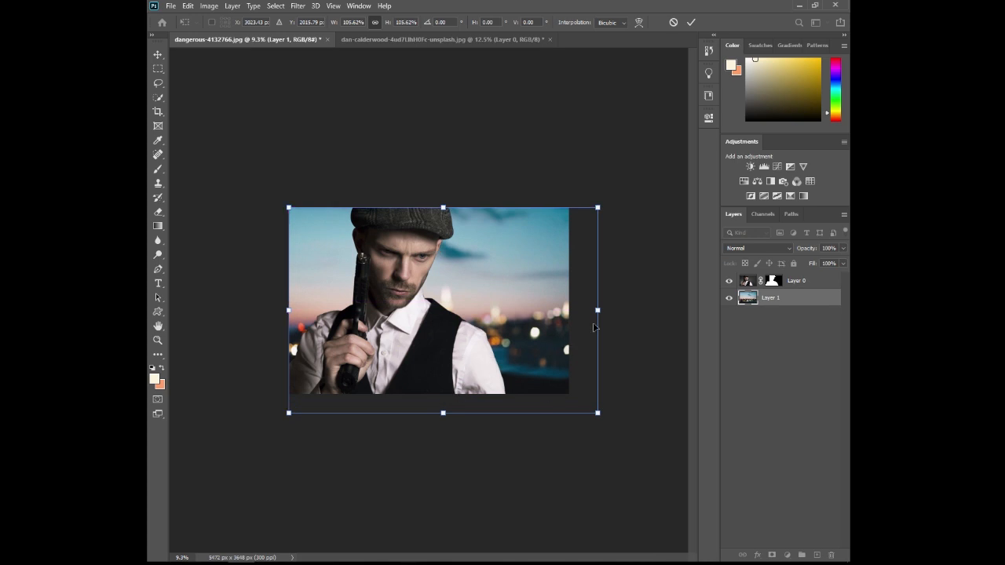
drag(598, 311, 594, 310)
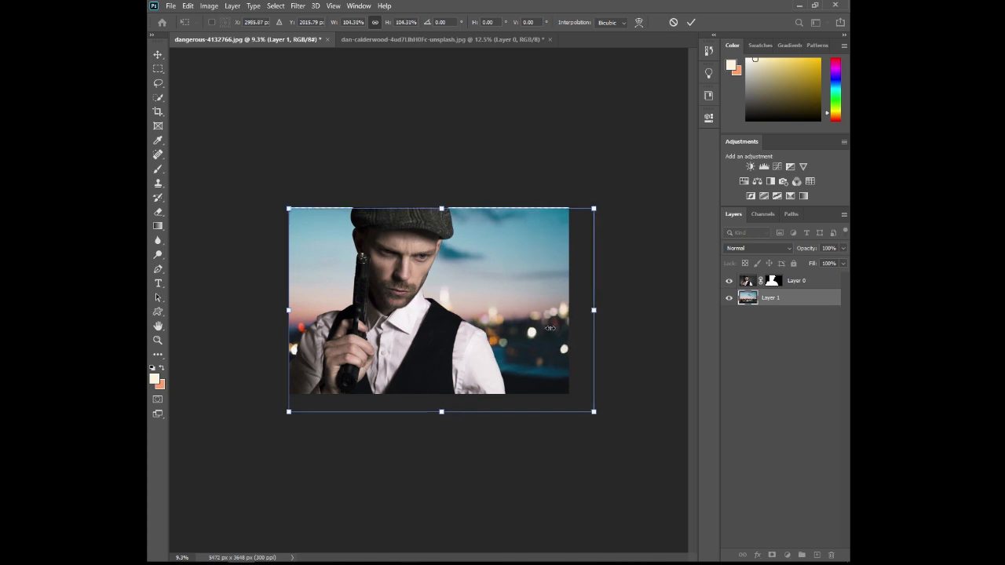
drag(528, 338, 526, 341)
key(Return)
key(b)
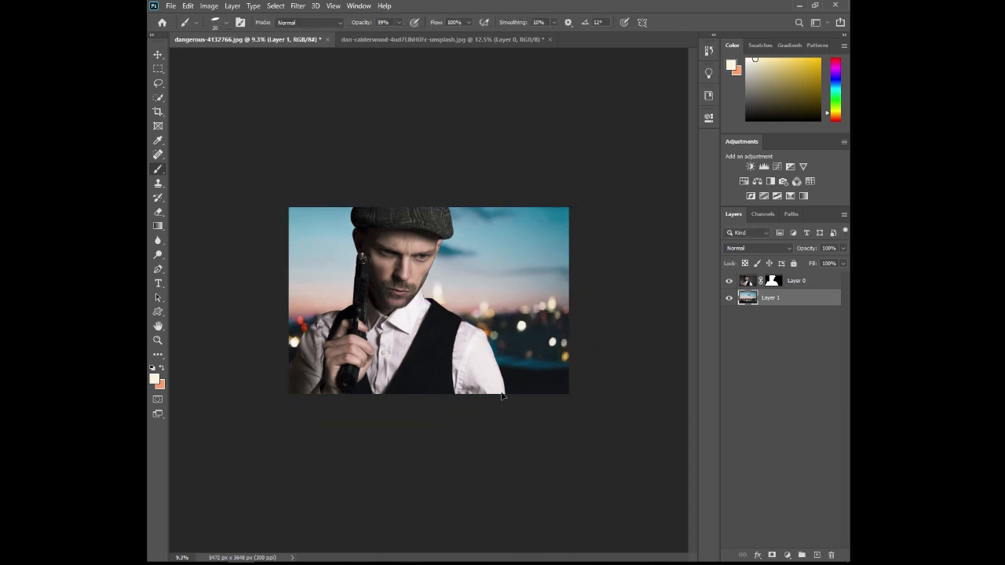
scroll(436, 349, up, 4)
scroll(435, 349, down, 3)
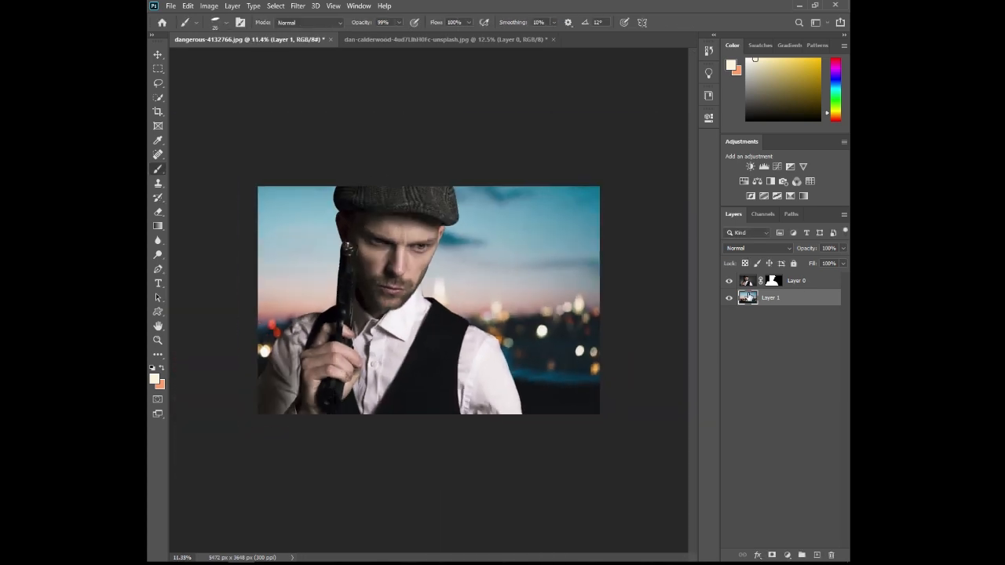
- Add a Curves adjustment clipped to the man's layer and pull the RGB curve down to darken him
click(814, 287)
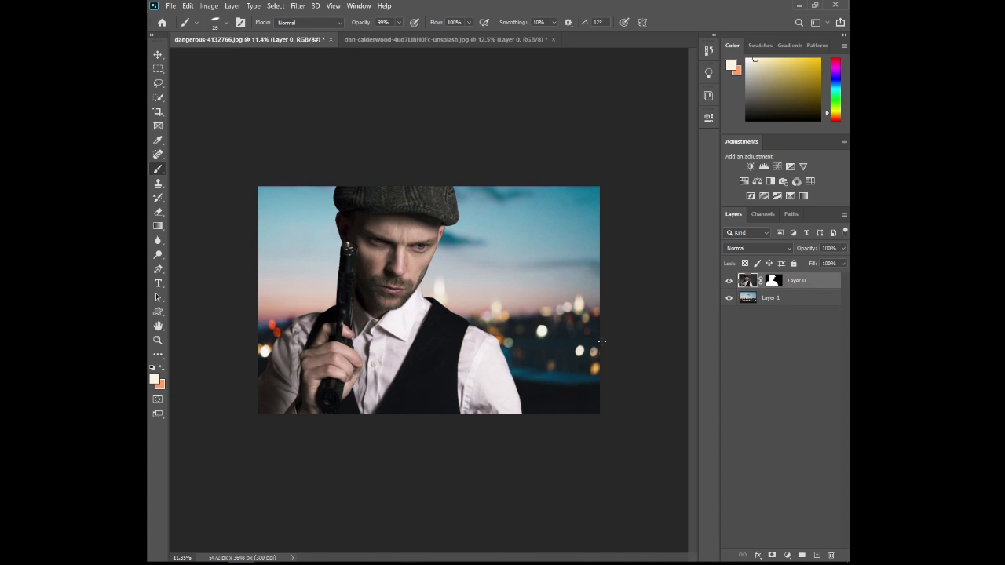
click(708, 117)
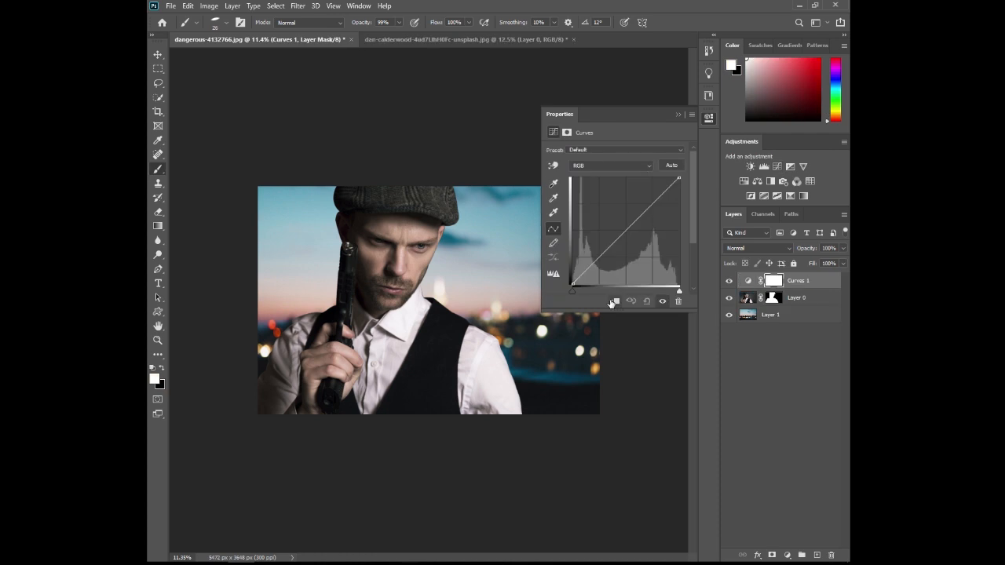
click(611, 304)
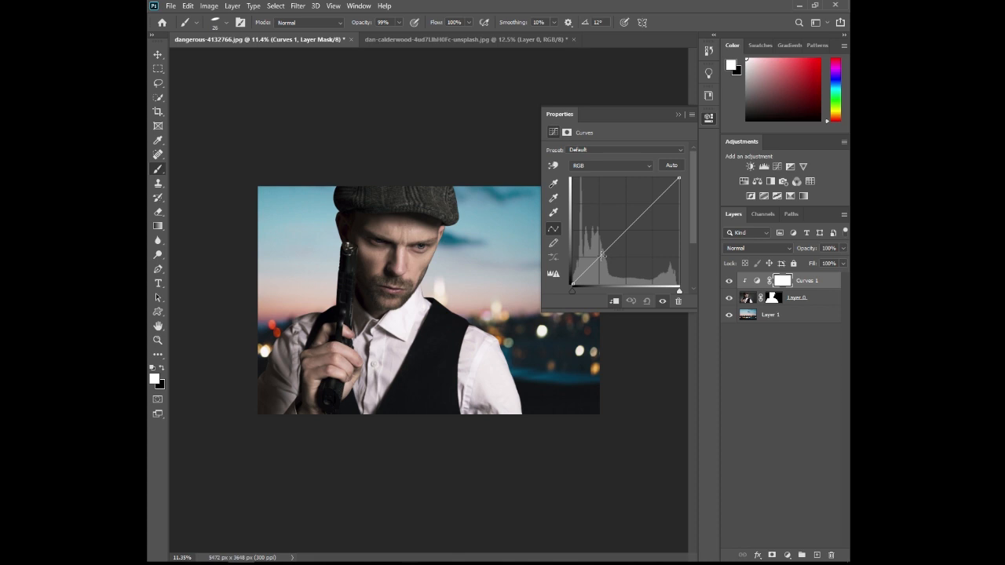
drag(656, 205, 611, 254)
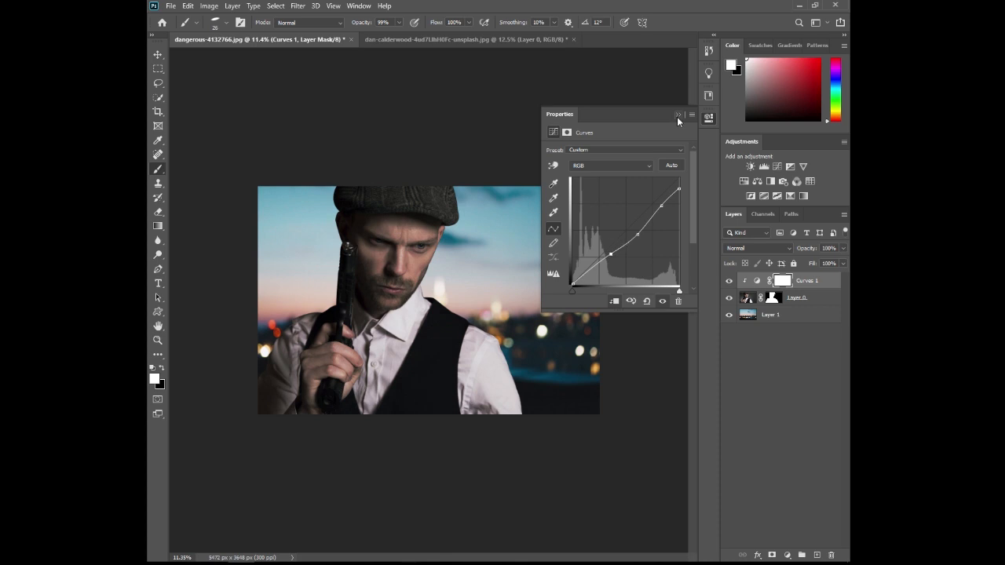
click(678, 116)
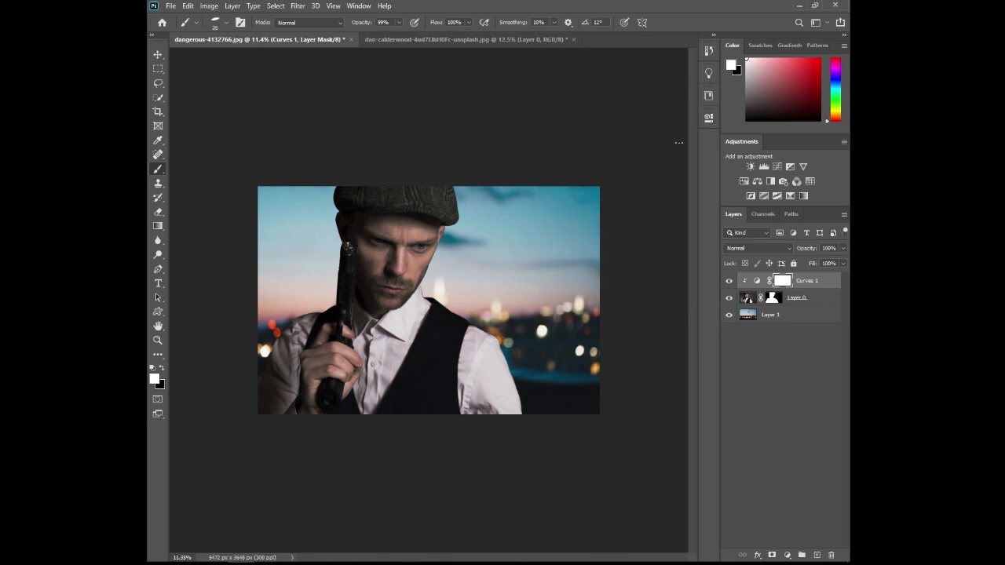
- Add an Exposure adjustment clipped to the man's layer with Exposure -0.72, Offset +0.0333 and Gamma Correction 0.53
click(790, 167)
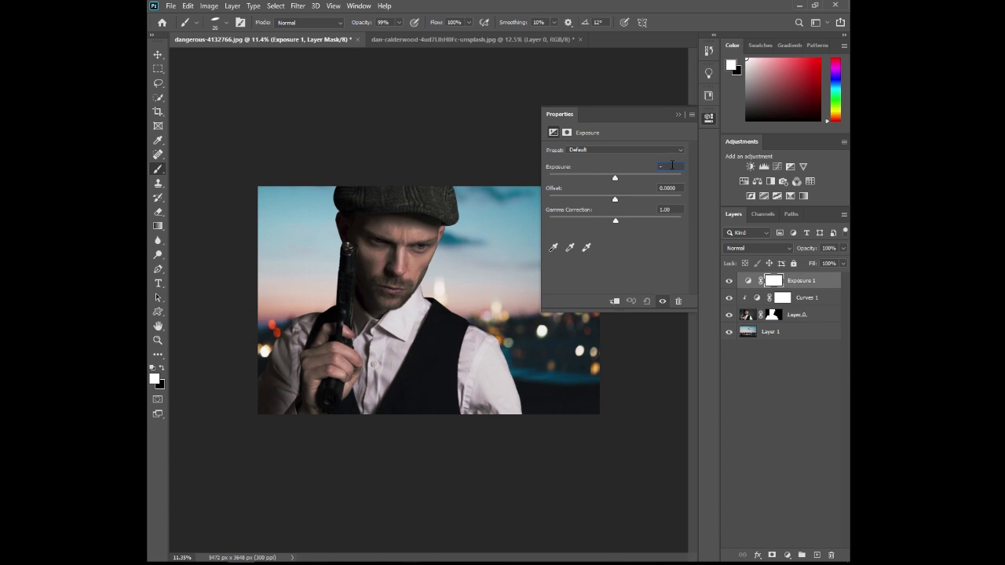
click(671, 164)
text(-0.72)
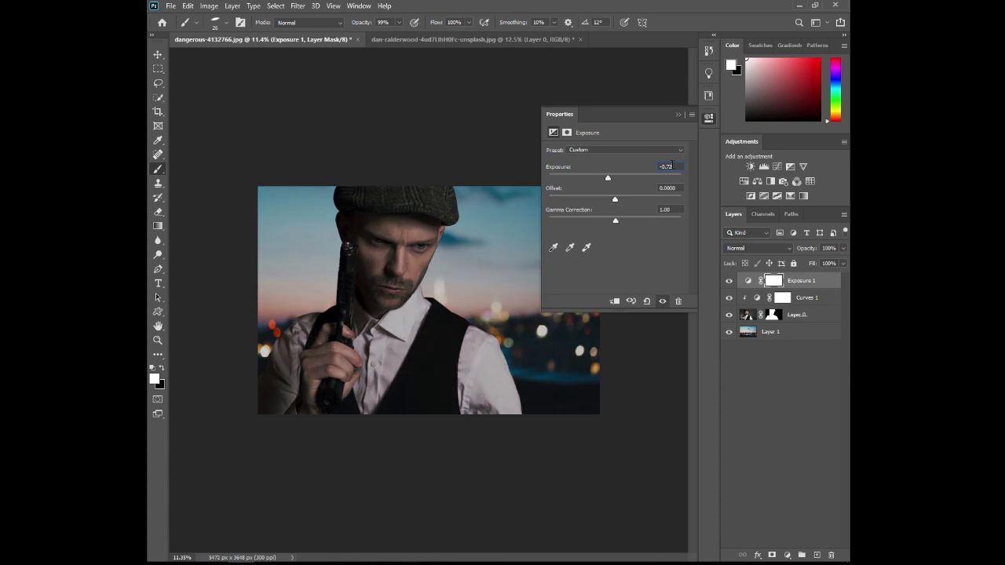
click(615, 302)
click(679, 188)
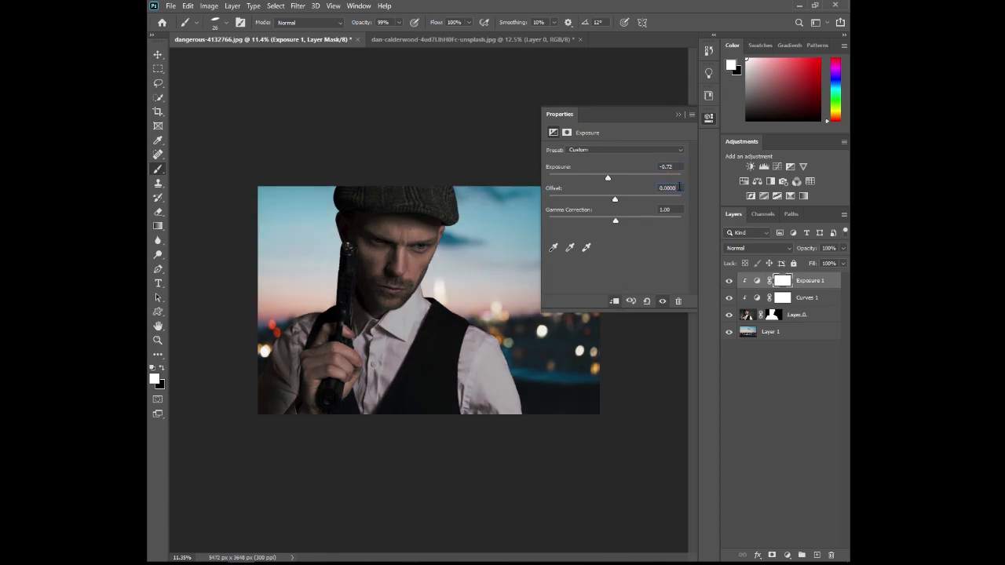
text(0.0333)
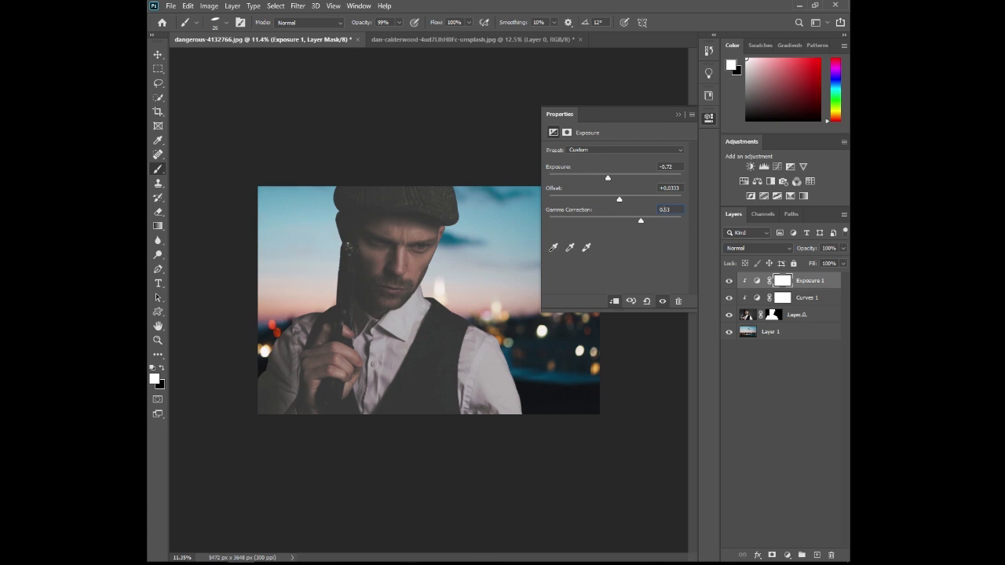
click(679, 115)
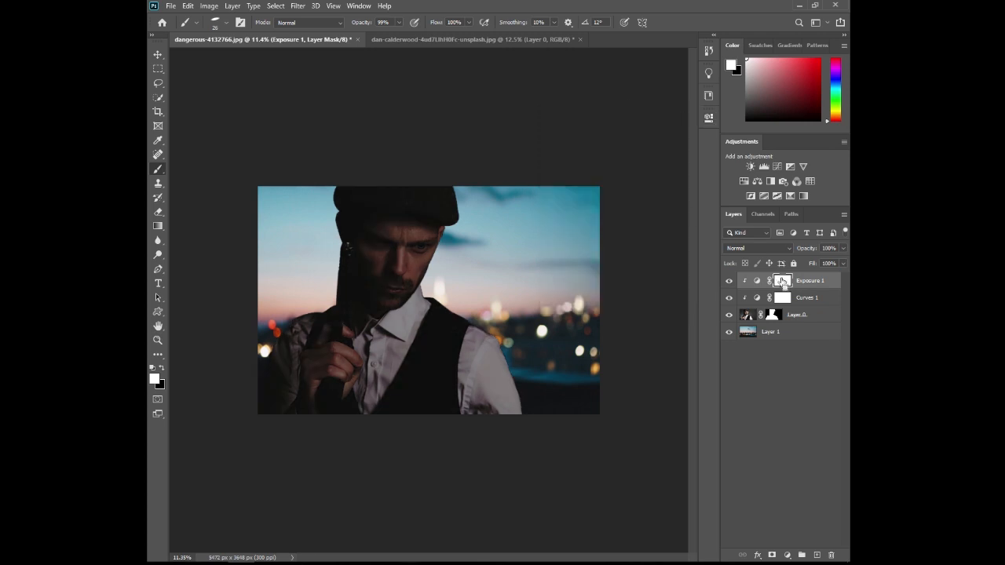
- Invert the Exposure layer's mask and set a round brush to 853 px with 72% hardness
key(ctrl+i)
scroll(430, 403, up, 2)
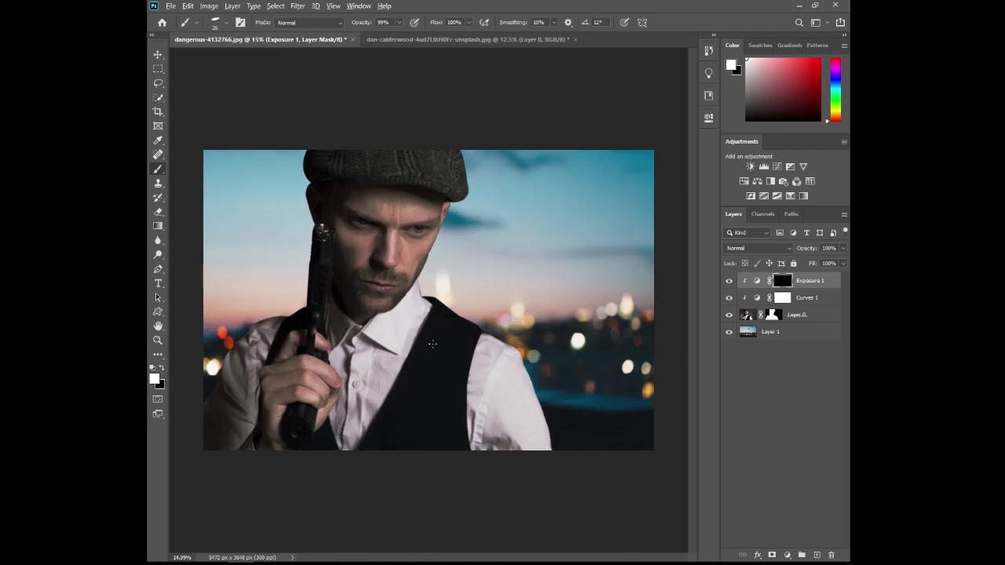
drag(433, 343, 468, 351)
right_click(468, 352)
click(509, 428)
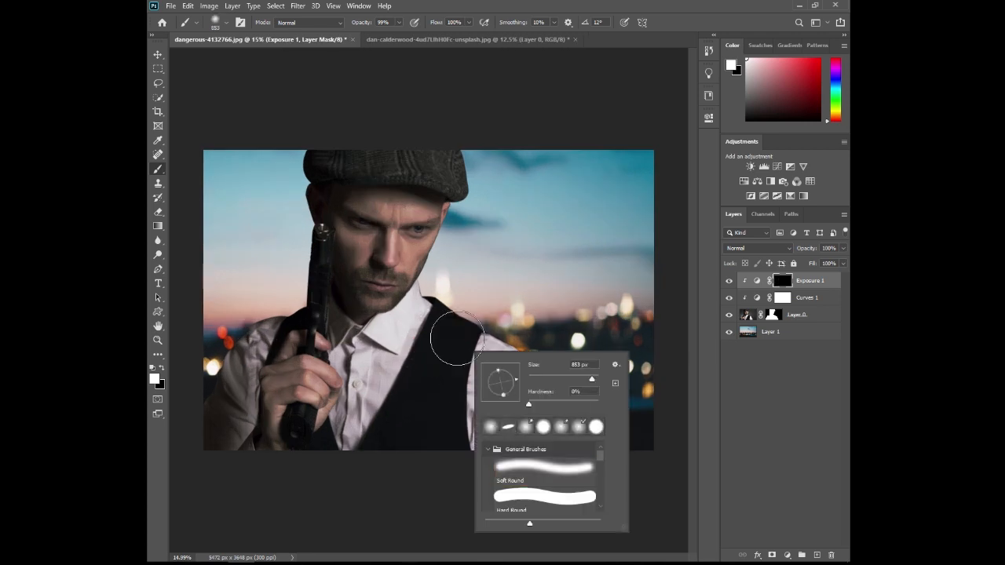
mouse_move(517, 386)
mouse_down()
mouse_move(493, 381)
mouse_move(579, 405)
mouse_up()
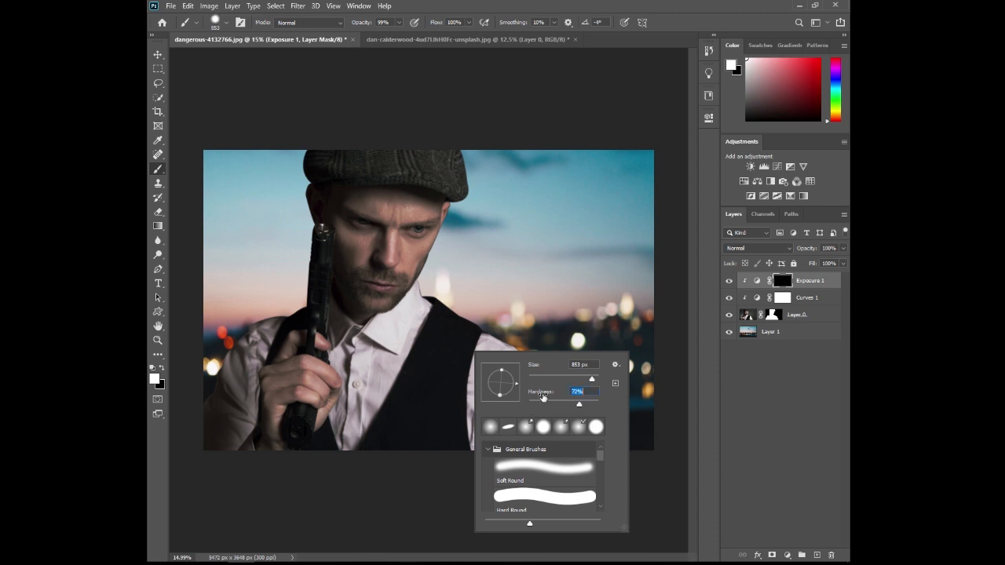
- Paint white on the Exposure mask over the man's shirt, vest and collar to darken them
mouse_move(435, 365)
mouse_down()
mouse_move(490, 395)
mouse_move(507, 373)
mouse_move(480, 339)
mouse_move(435, 375)
mouse_move(439, 338)
mouse_move(361, 436)
mouse_move(372, 378)
mouse_up()
scroll(403, 353, up, 3)
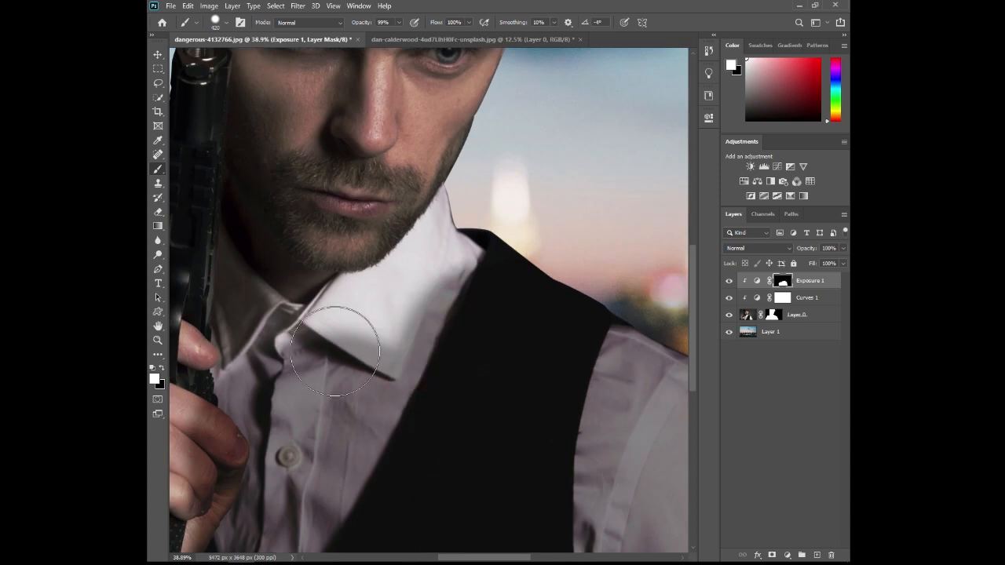
mouse_move(463, 255)
mouse_down()
mouse_move(493, 213)
mouse_move(389, 314)
mouse_move(258, 314)
mouse_move(251, 334)
mouse_up()
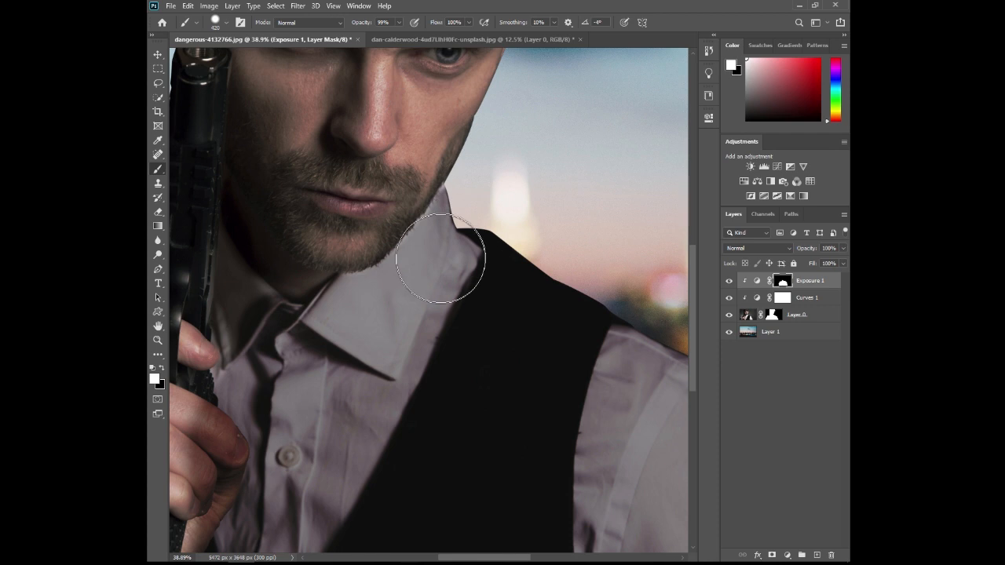
- Paint black on the Exposure mask over the hand and fingers with a 152 px brush to restore their brightness
key(x)
drag(425, 275, 567, 182)
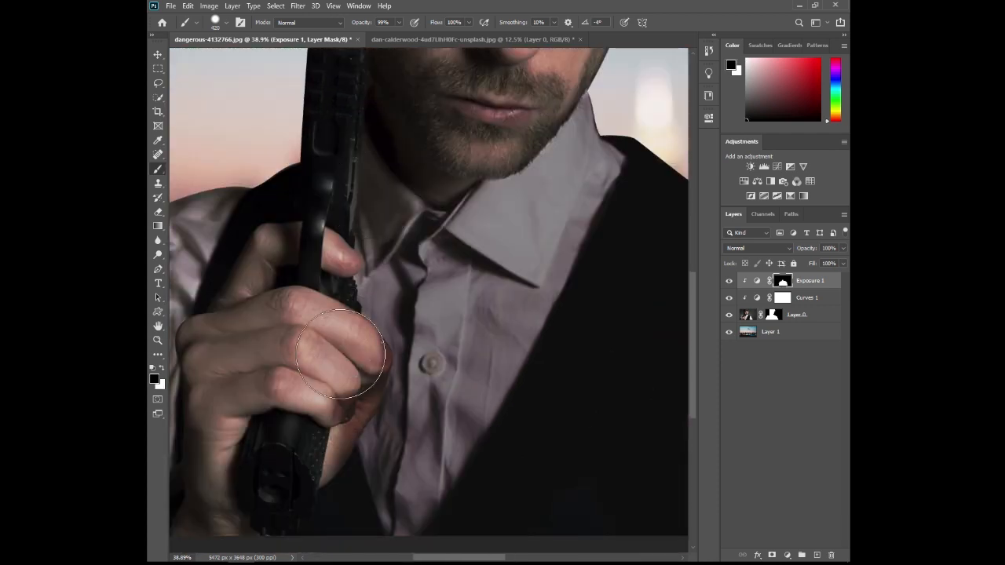
alt+right_click(330, 361)
mouse_move(322, 461)
mouse_down()
mouse_move(367, 381)
mouse_move(372, 345)
mouse_move(368, 386)
mouse_up()
key(x)
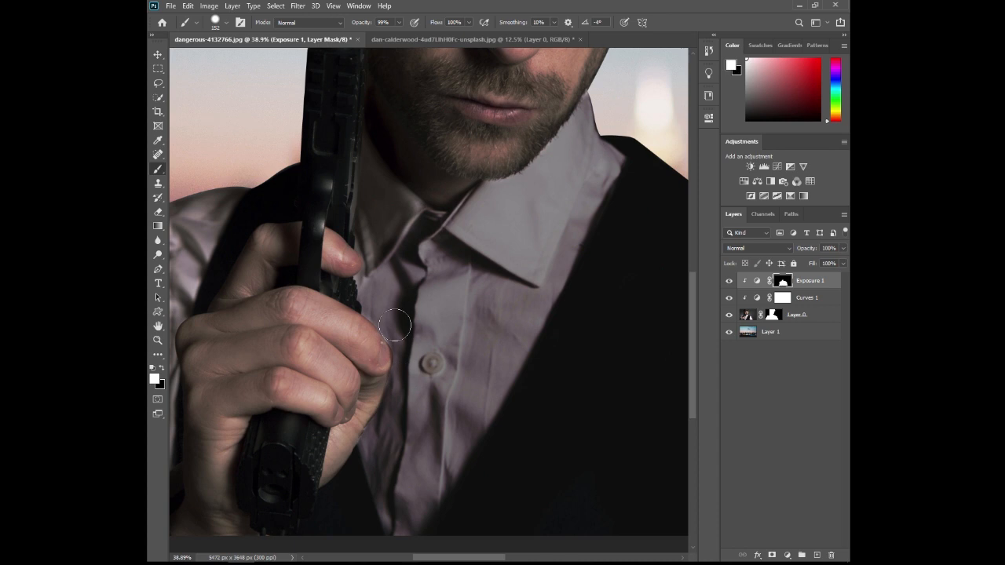
key(x)
key(x)
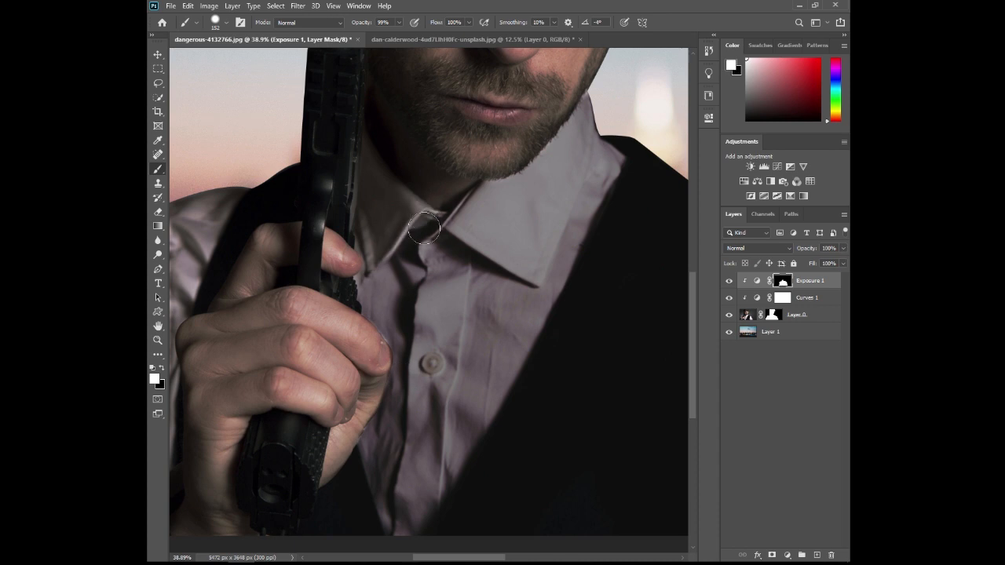
- Paint white on the Exposure mask over the collar and the gun-side sleeve, lowering the brush opacity to 26%
right_click(416, 253)
click(415, 247)
drag(403, 315, 589, 227)
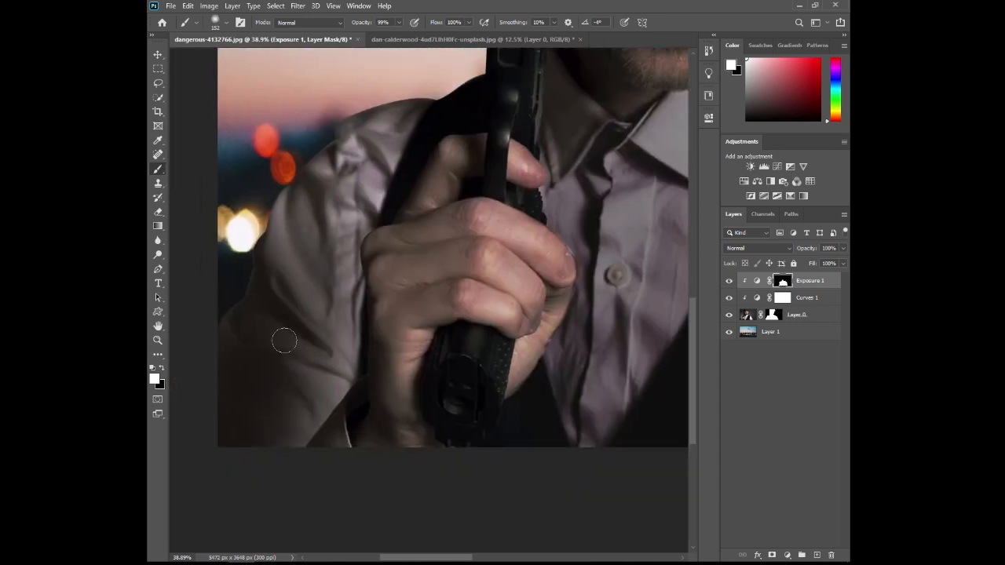
drag(285, 340, 304, 339)
drag(368, 24, 322, 32)
mouse_move(379, 159)
mouse_down()
mouse_move(370, 127)
mouse_move(317, 357)
mouse_move(335, 325)
mouse_move(291, 430)
mouse_move(356, 330)
mouse_move(333, 324)
mouse_move(365, 152)
mouse_move(355, 186)
mouse_move(390, 122)
mouse_move(379, 204)
mouse_up()
mouse_move(517, 232)
mouse_down()
mouse_move(541, 282)
mouse_move(471, 314)
mouse_move(399, 228)
mouse_move(512, 343)
mouse_move(410, 350)
mouse_move(498, 171)
mouse_move(429, 193)
mouse_move(508, 177)
mouse_move(356, 358)
mouse_up()
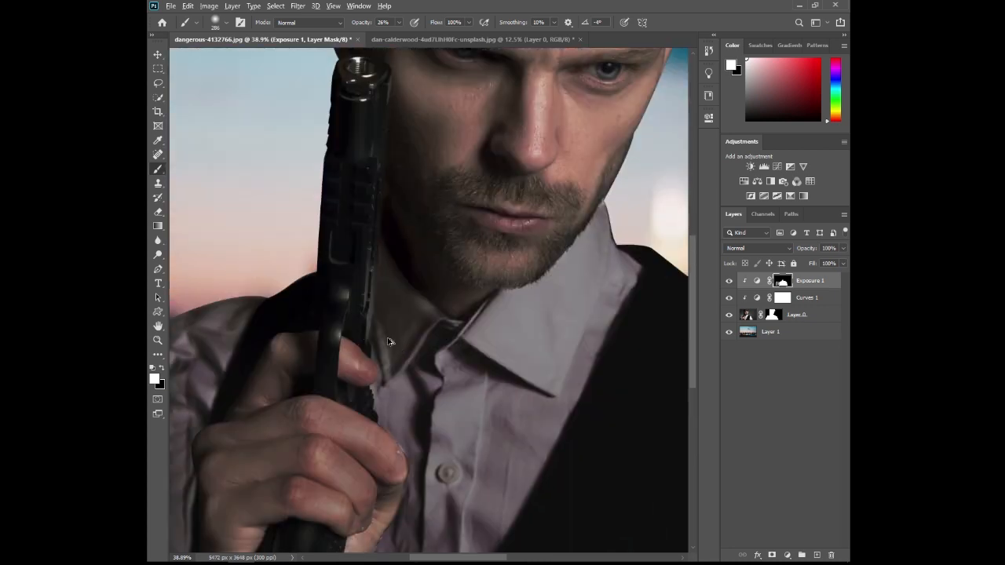
scroll(390, 340, down, 5)
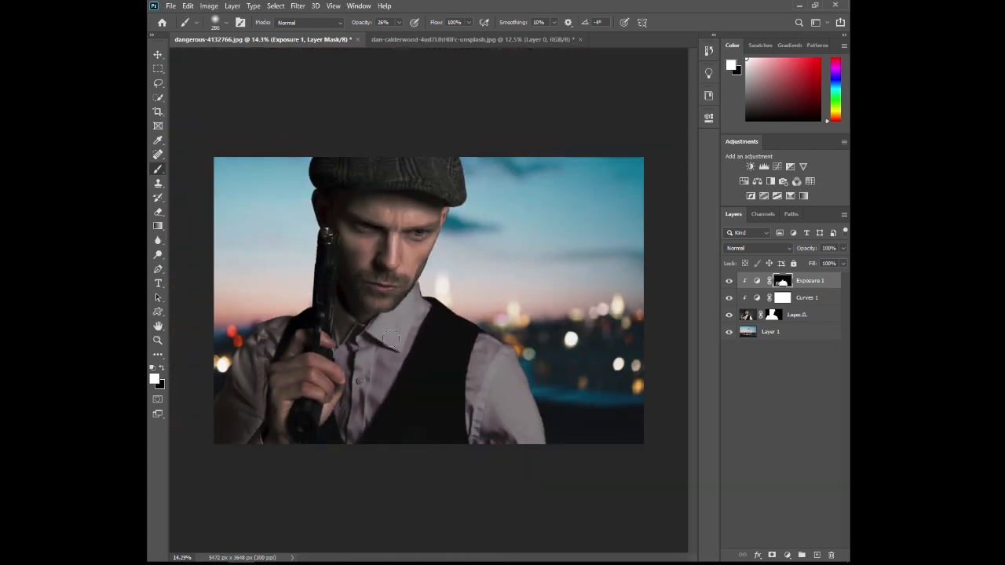
- Add a Levels adjustment clipped to the man's layer and set the Red channel's midtone to 0.92
click(763, 166)
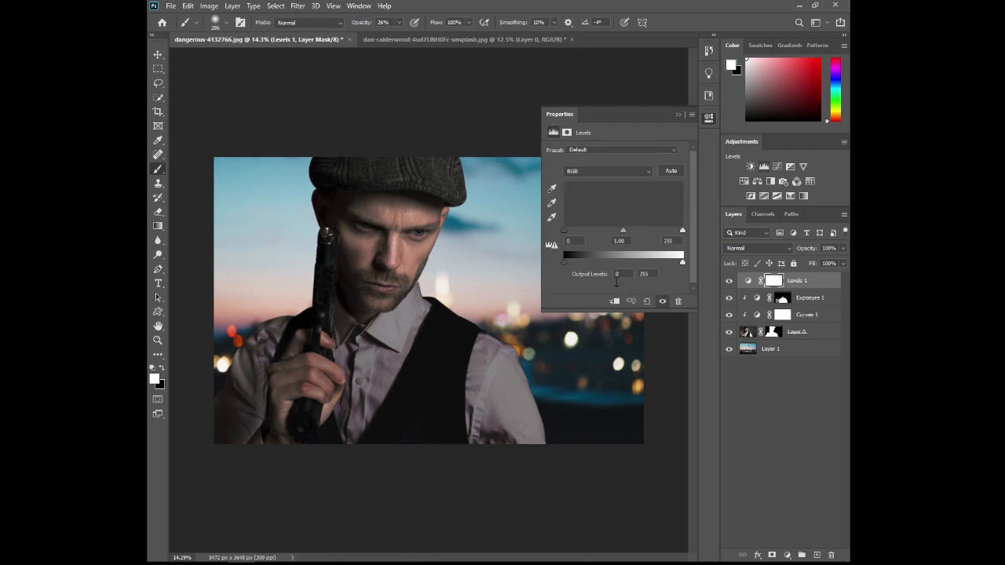
click(613, 299)
click(609, 170)
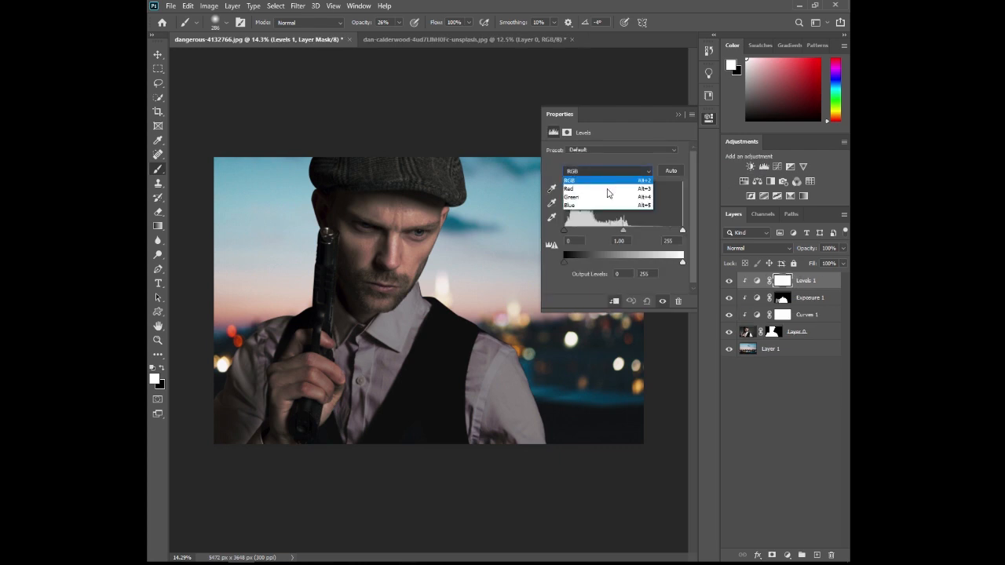
click(598, 190)
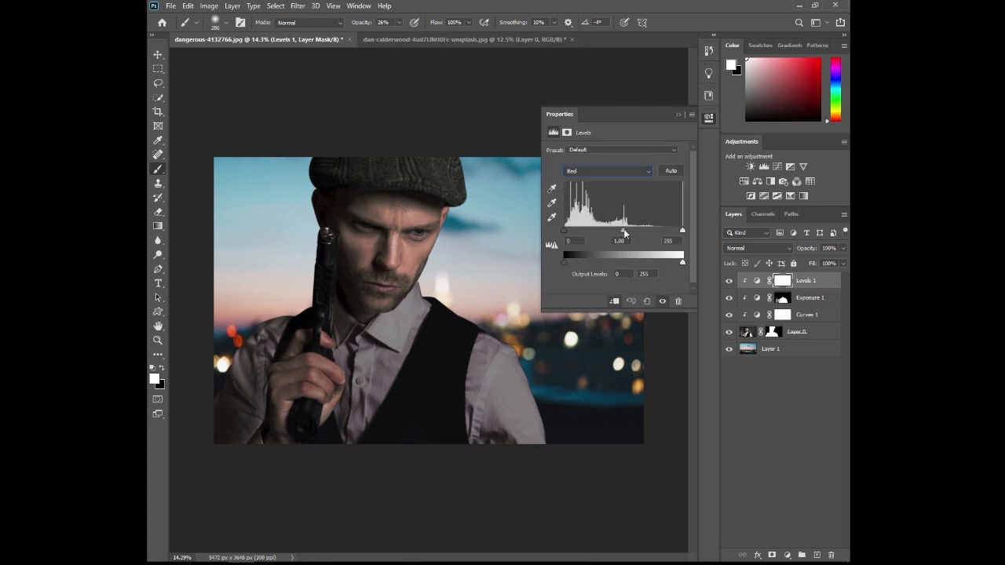
drag(624, 233, 626, 233)
drag(619, 228, 619, 228)
drag(618, 229, 625, 231)
- Raise the Blue channel's midtone in the Levels adjustment to about 1.11
click(617, 169)
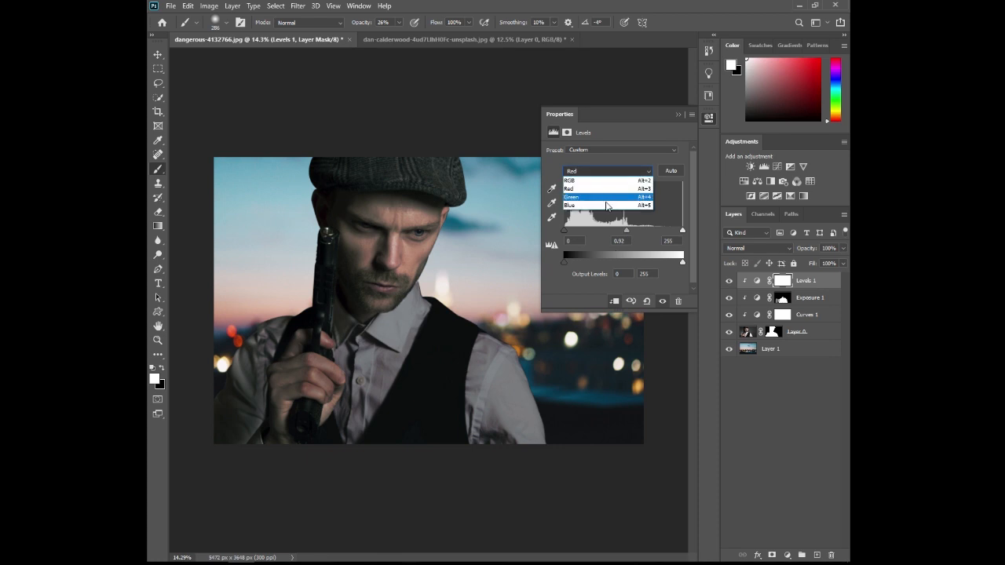
click(619, 199)
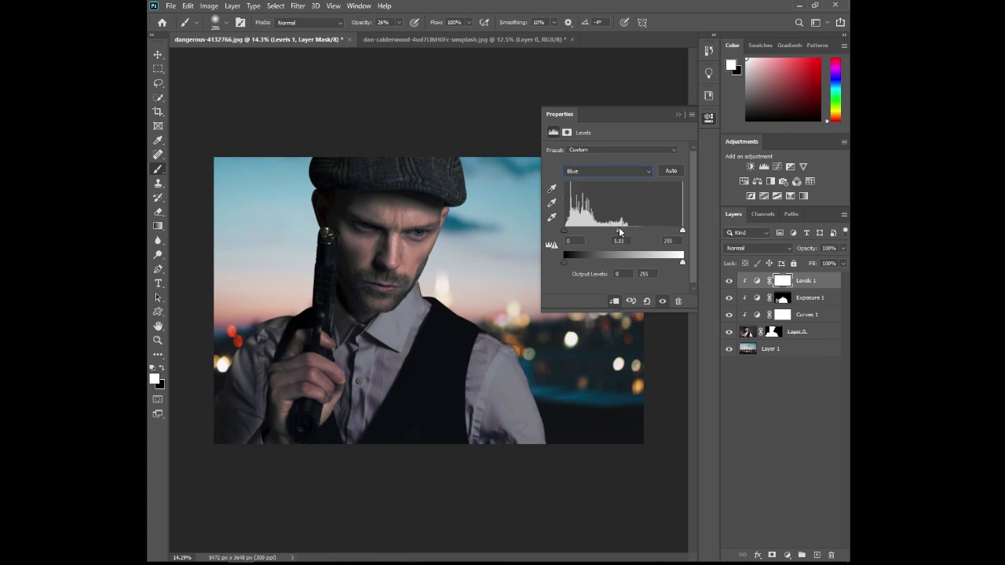
click(679, 115)
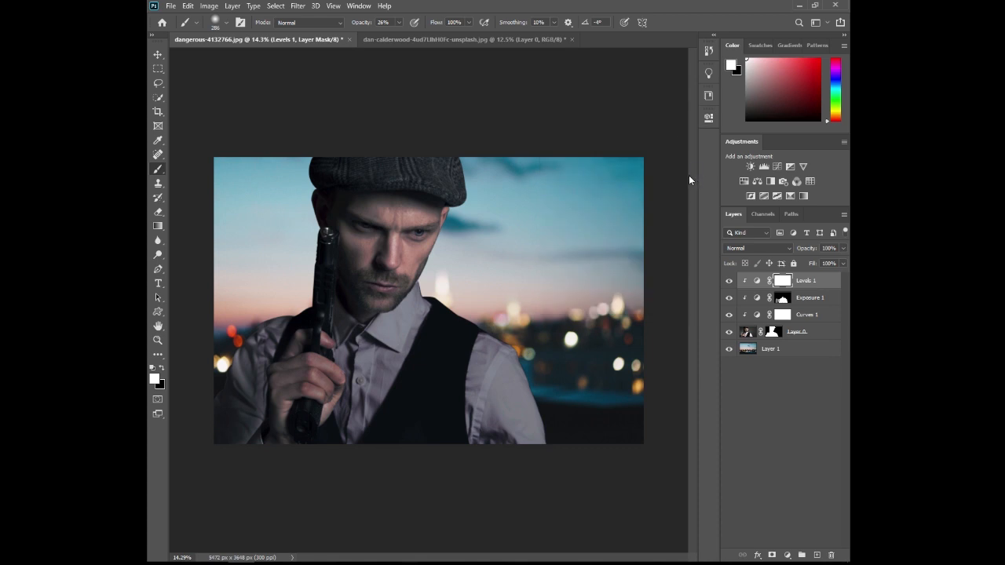
- Add a second Curves adjustment and pull the Red channel's curve down in the midtones and highlights
click(776, 167)
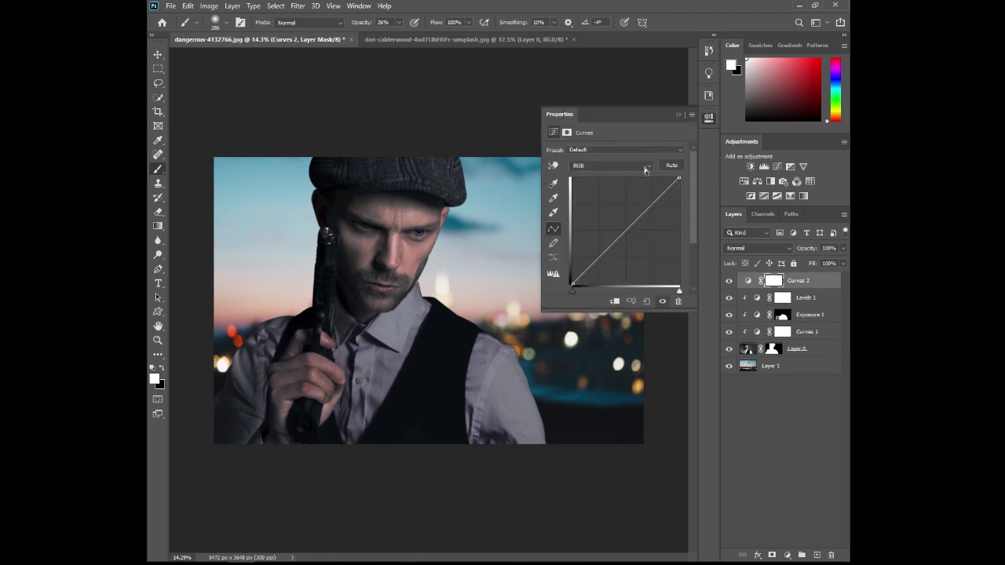
click(644, 171)
click(590, 186)
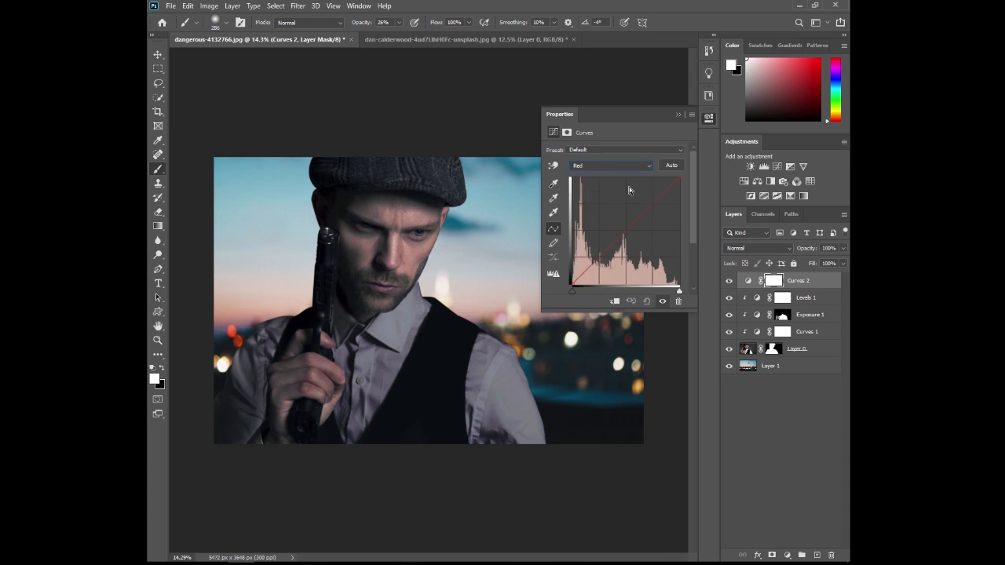
click(597, 259)
drag(598, 260, 611, 244)
click(656, 208)
- Raise the Green curve slightly in the second Curves adjustment and clip the adjustment to the man's layer
click(646, 167)
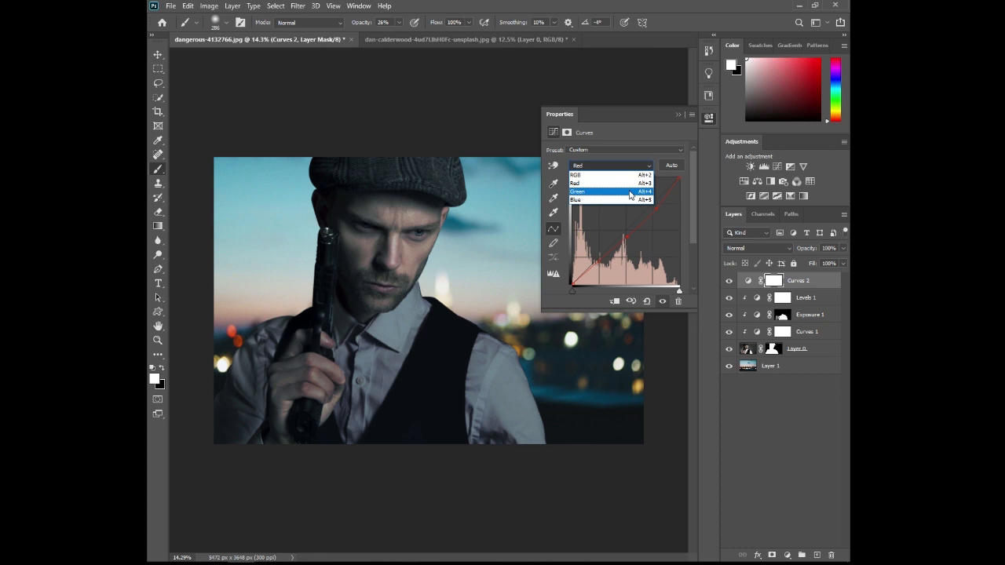
click(629, 192)
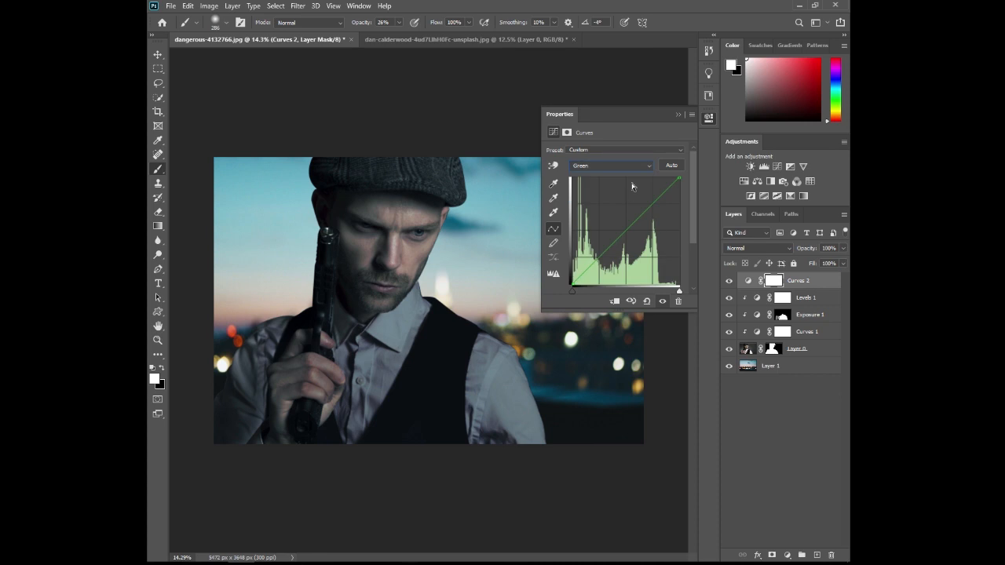
drag(605, 249, 602, 250)
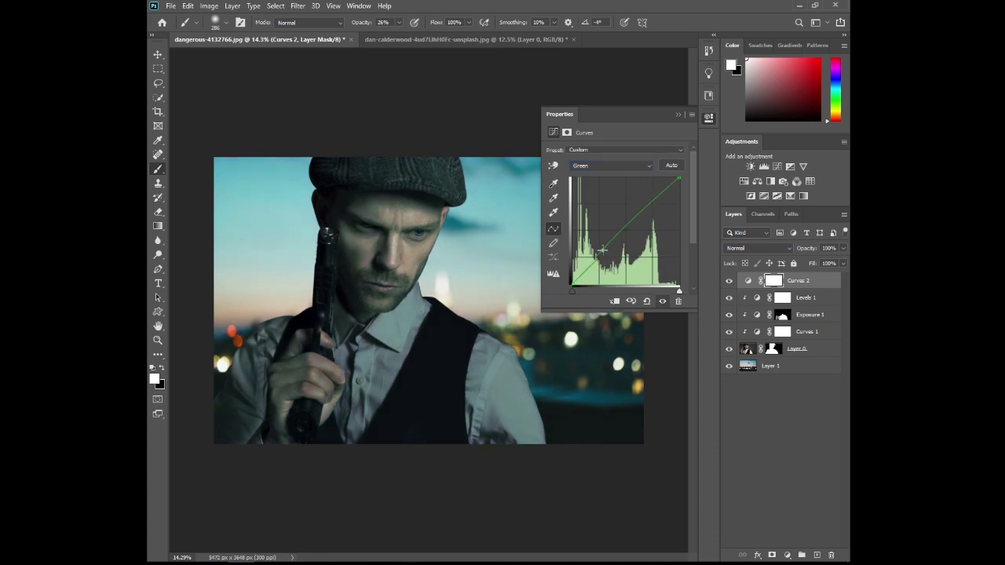
click(614, 300)
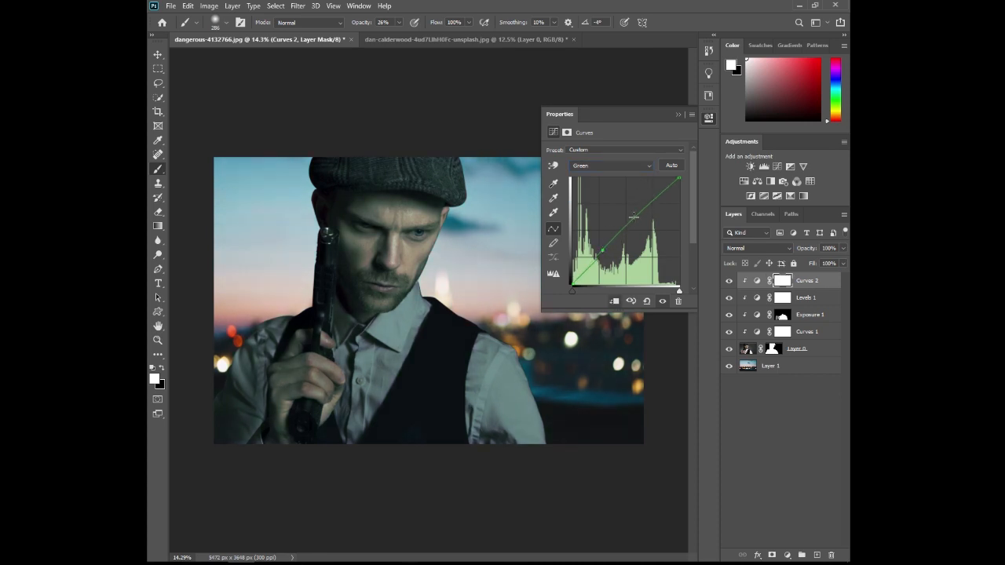
drag(633, 218, 642, 207)
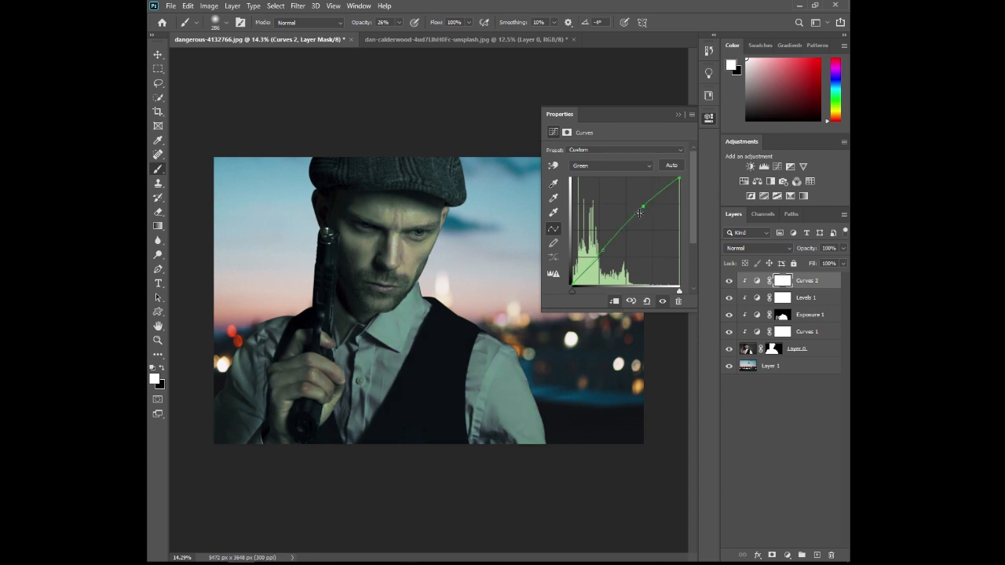
- Raise the Blue curve slightly in the second Curves adjustment and compare the man with and without it
click(631, 166)
click(621, 197)
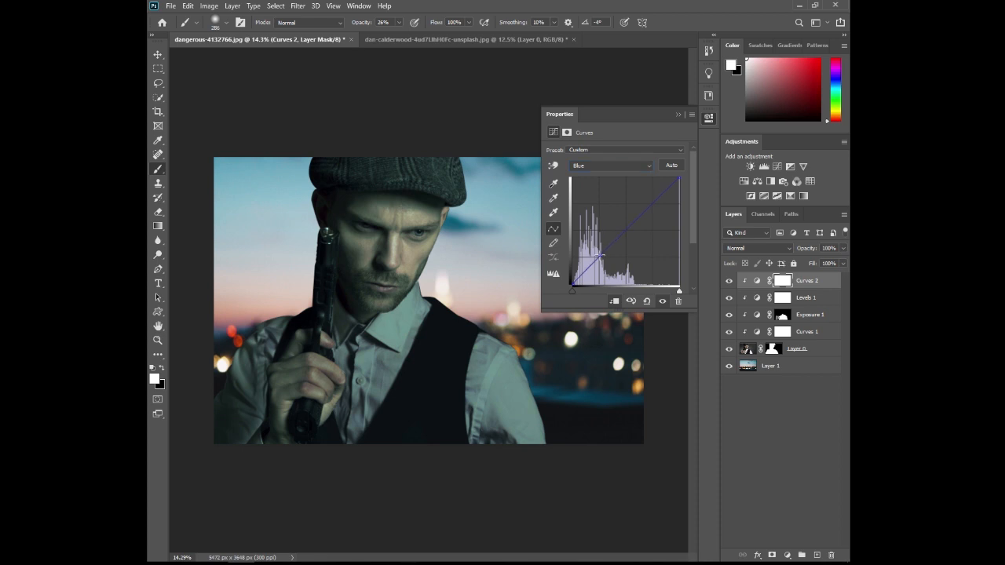
drag(601, 257, 599, 255)
click(680, 116)
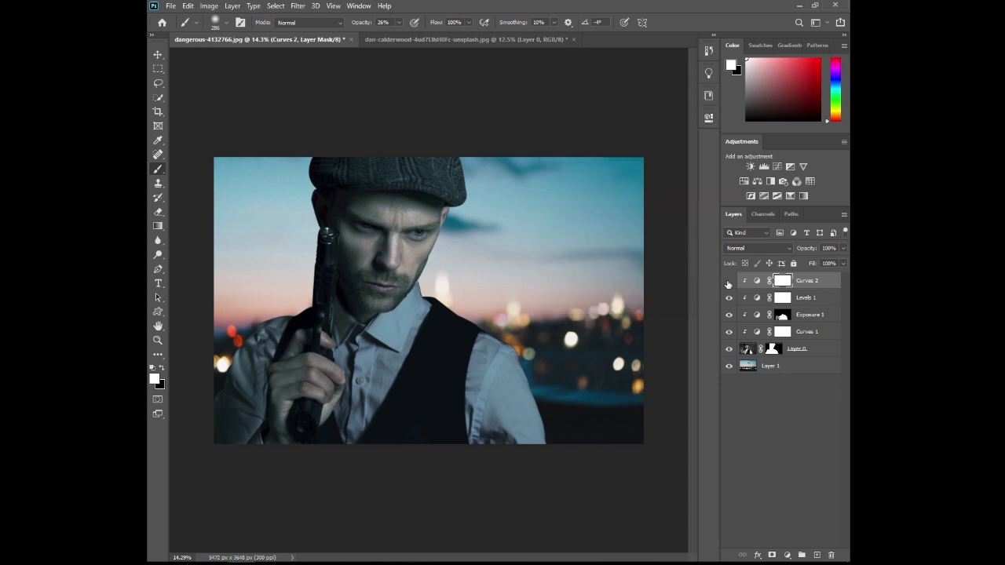
click(728, 281)
click(728, 281)
- Paint black at 31% opacity over the man's face on the second Curves mask to reduce the tint there
key(x)
drag(360, 24, 365, 23)
drag(372, 212, 382, 212)
mouse_move(359, 220)
mouse_down()
mouse_move(358, 291)
mouse_move(387, 294)
mouse_move(362, 223)
mouse_move(376, 216)
mouse_move(360, 225)
mouse_move(362, 249)
mouse_up()
click(728, 282)
click(728, 282)
- Add a Color Balance adjustment with Midtones set to -20 Cyan/Red and +19 Yellow/Blue
click(757, 182)
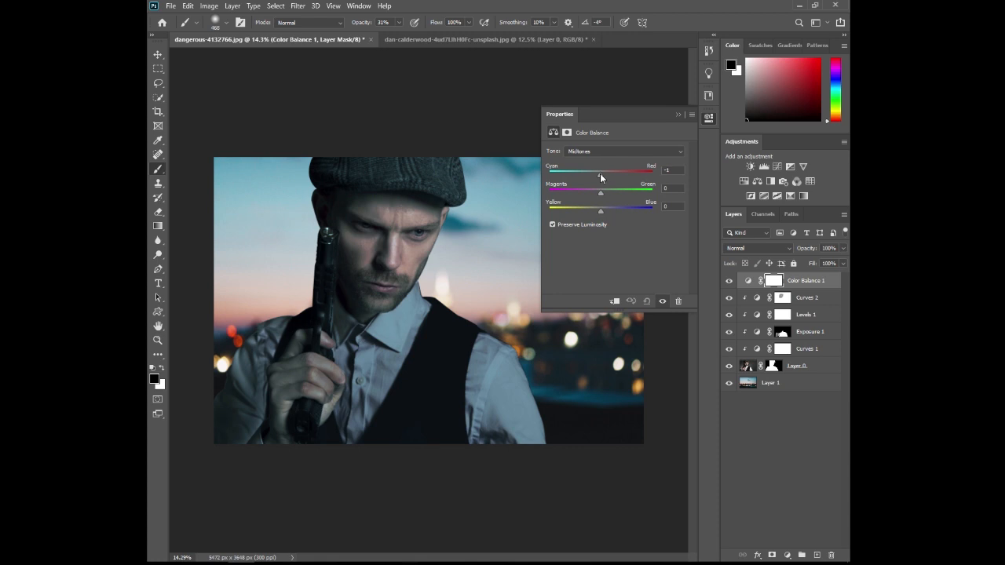
drag(600, 174, 601, 213)
drag(609, 210, 611, 210)
click(667, 149)
click(612, 180)
click(620, 152)
click(602, 174)
click(677, 115)
- Clip the Color Balance adjustment to the man's layer so it leaves the skyline unaffected
double_click(748, 281)
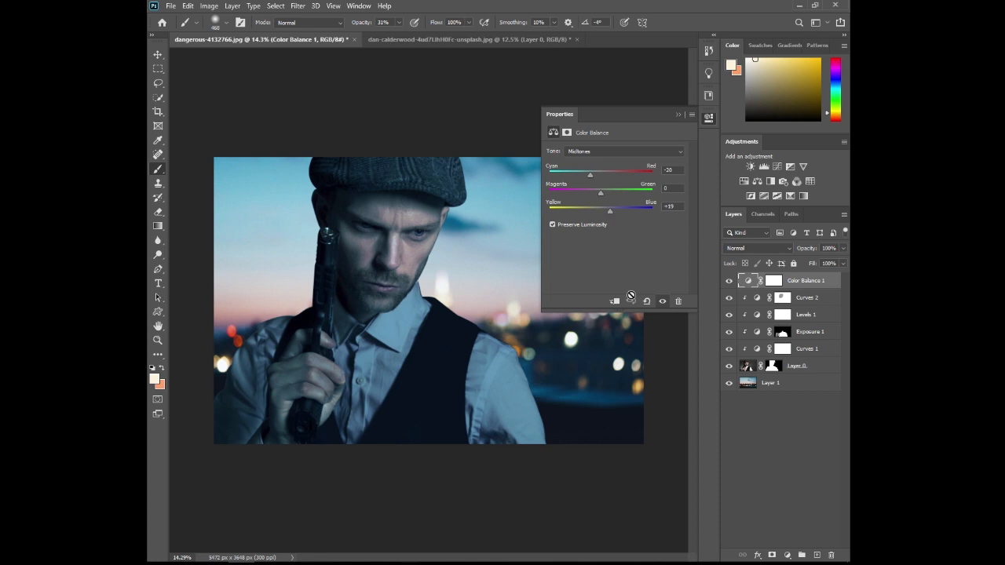
click(615, 301)
click(677, 116)
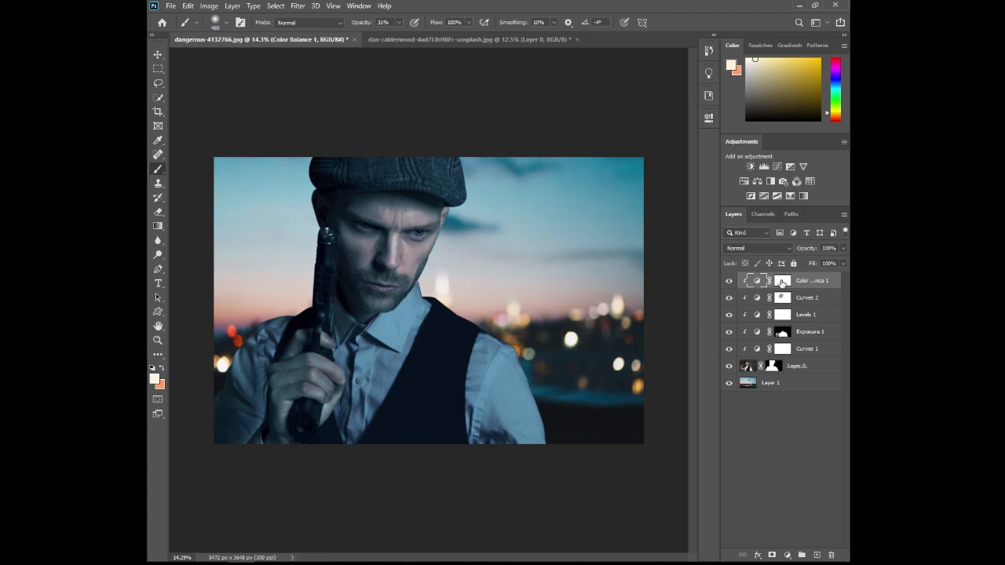
- Paint black at 89% opacity over the man's face on the Color Balance mask to remove the tint there
click(781, 281)
drag(361, 23, 431, 31)
drag(368, 23, 360, 23)
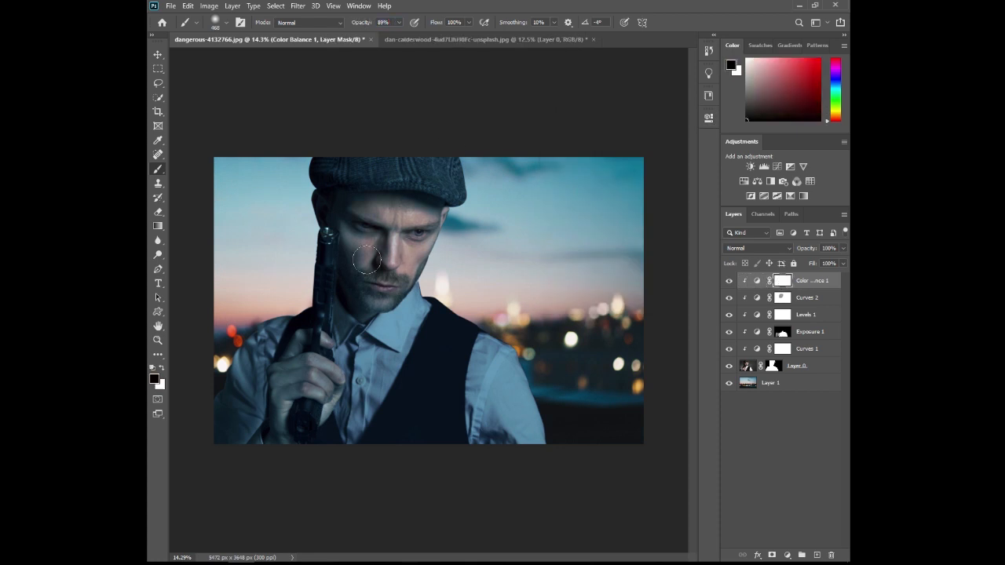
mouse_move(350, 207)
mouse_down()
mouse_move(374, 294)
mouse_move(429, 198)
mouse_move(344, 211)
mouse_up()
- On a new layer, restrict painting to the man's mask selection and brush sampled white onto the sleeve edge beside the bright white city light
click(816, 555)
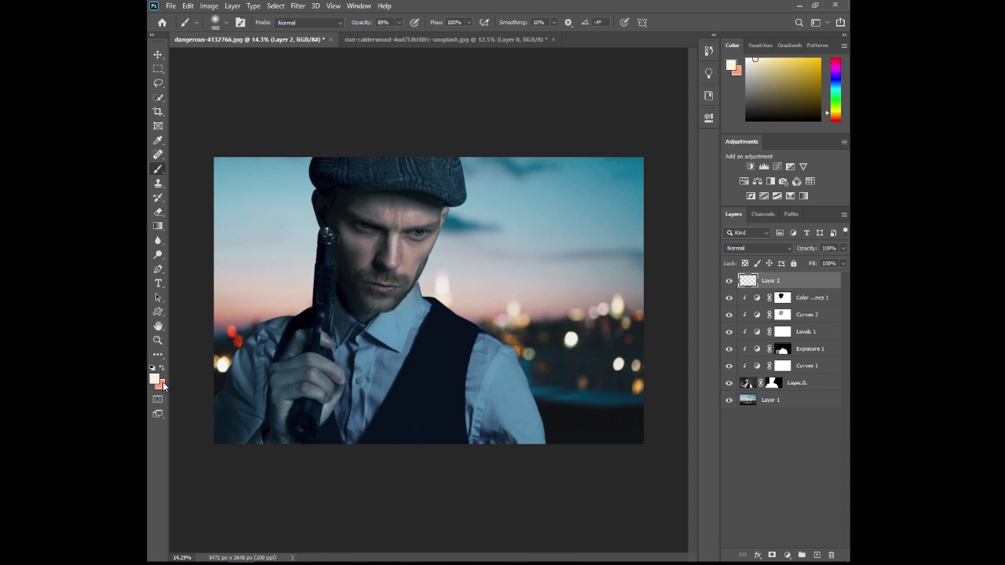
scroll(218, 367, up, 6)
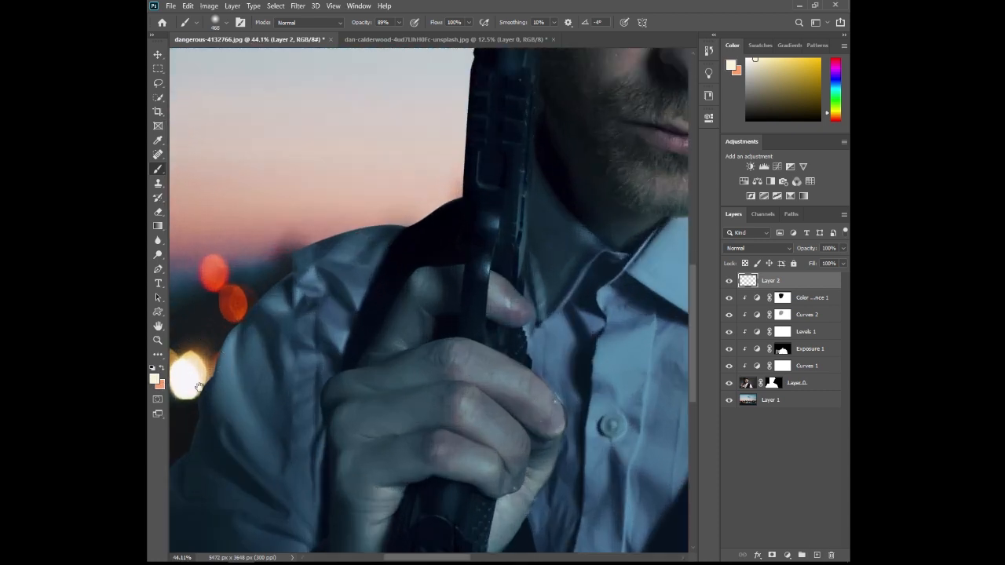
drag(202, 389, 298, 367)
scroll(291, 341, up, 2)
alt+click(294, 335)
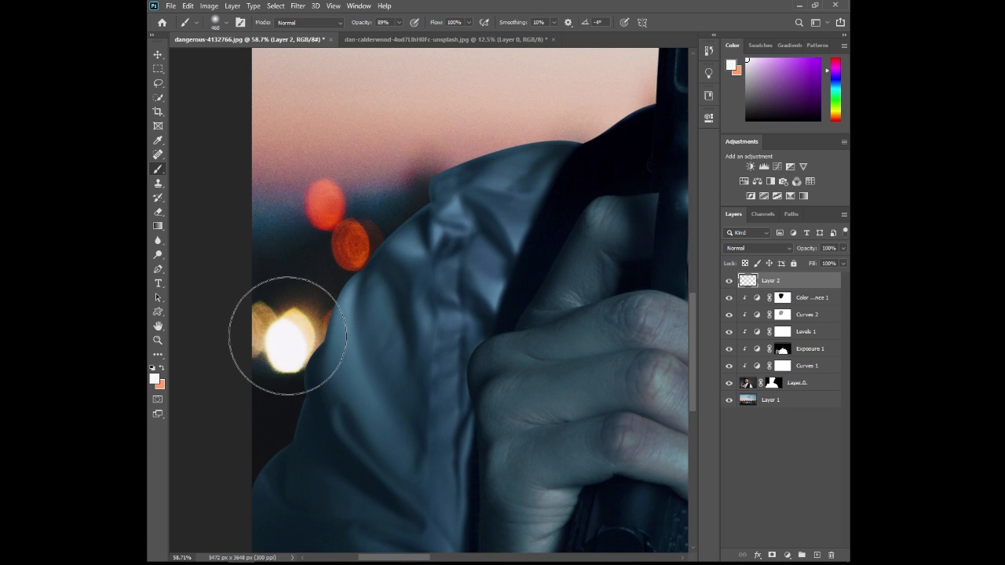
drag(295, 333, 251, 335)
ctrl+click(773, 384)
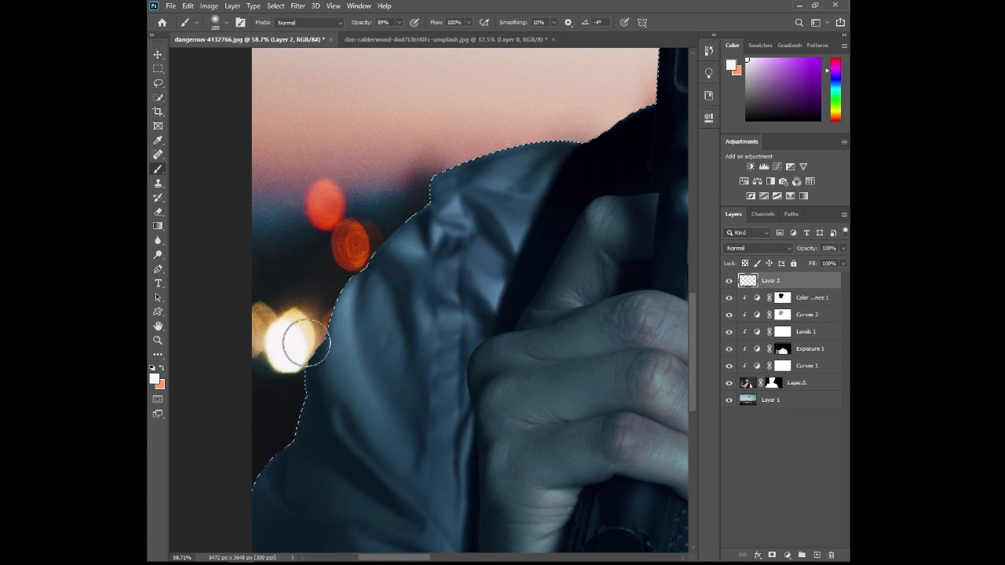
mouse_move(290, 358)
mouse_down()
mouse_move(292, 333)
mouse_move(298, 346)
mouse_up()
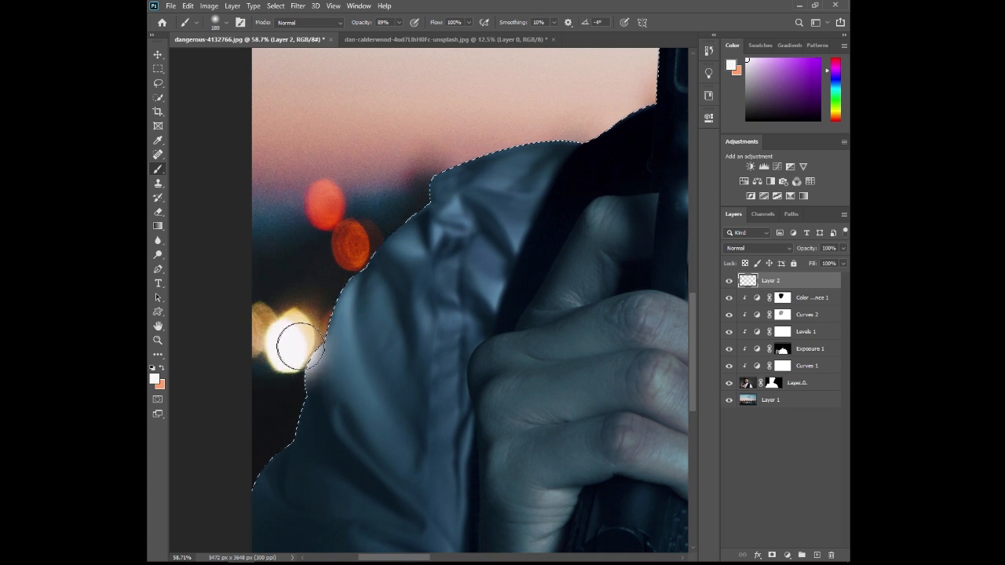
- Brush sampled red light onto the sleeve edge beside the red bokeh and pale light onto the vest shoulder below the bright tower
alt+click(343, 245)
drag(344, 245, 365, 242)
drag(508, 223, 212, 236)
drag(659, 294, 267, 306)
drag(574, 314, 421, 411)
key(x)
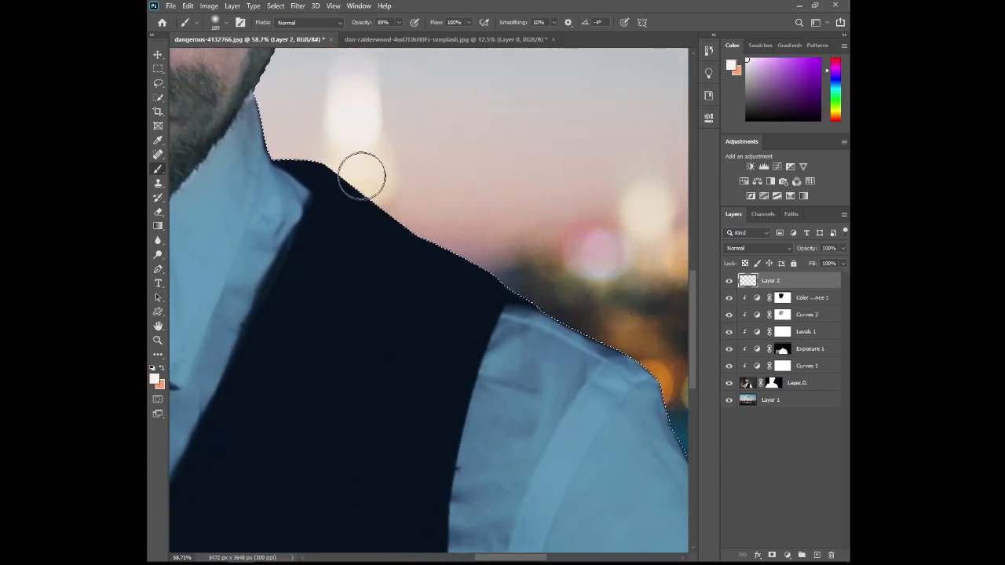
drag(354, 152, 391, 188)
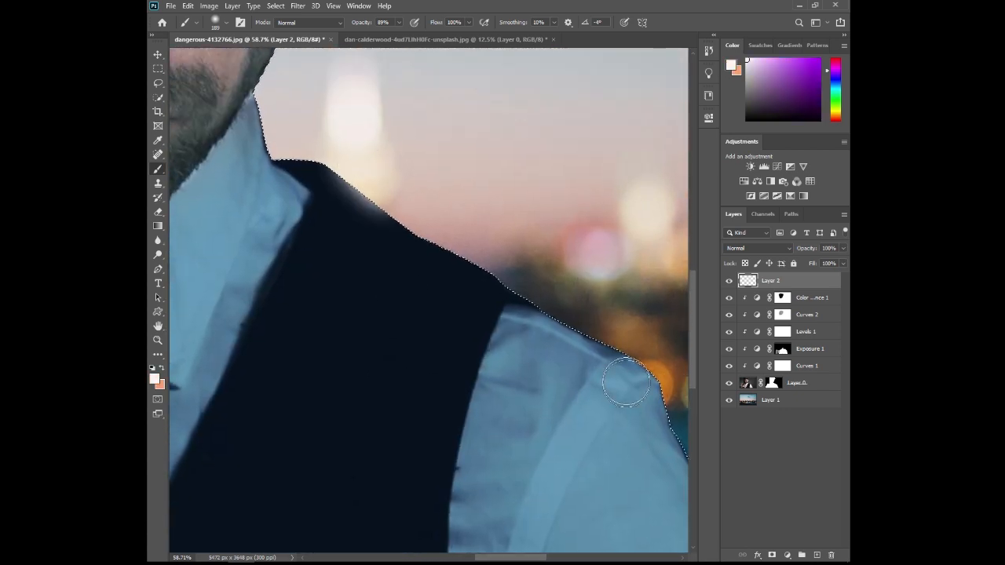
- Brush an orange glow onto the shirt's shoulder edge beside the orange city light
drag(616, 393, 476, 332)
key(x)
mouse_move(520, 297)
mouse_down()
mouse_move(524, 287)
mouse_move(538, 293)
mouse_up()
key(e)
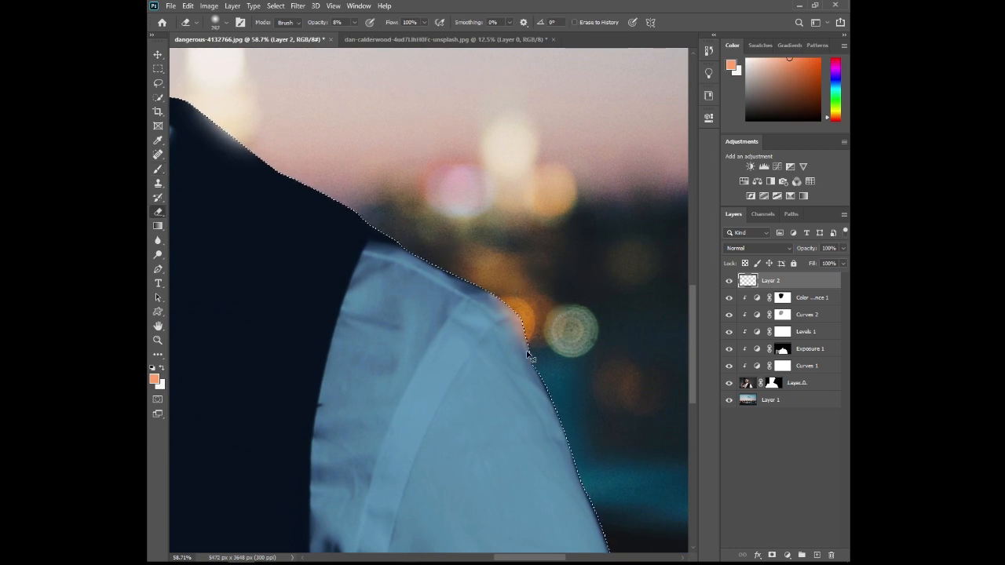
- Set the painted glow layer's blend mode to Screen and compare the image with and without it
scroll(529, 352, down, 5)
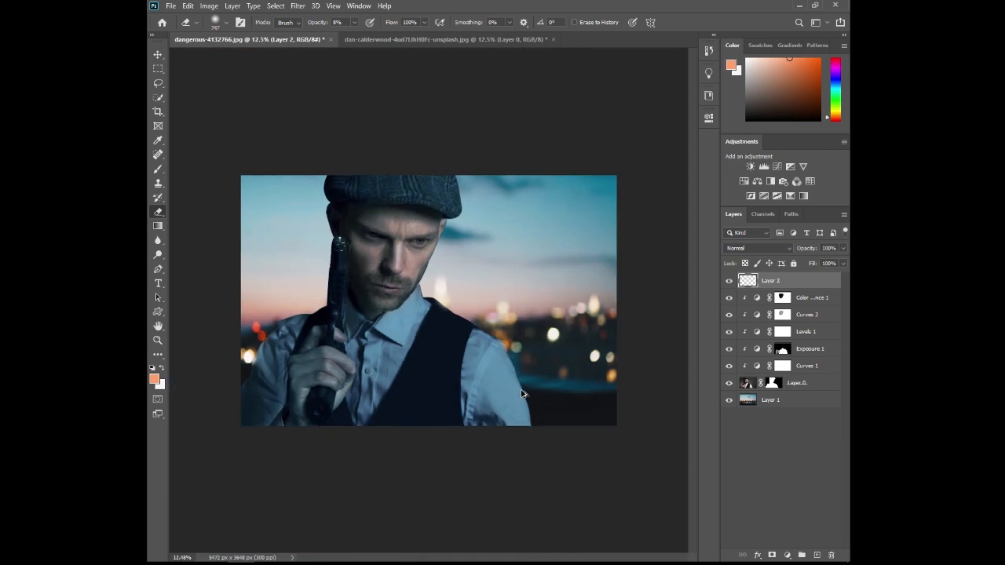
click(754, 248)
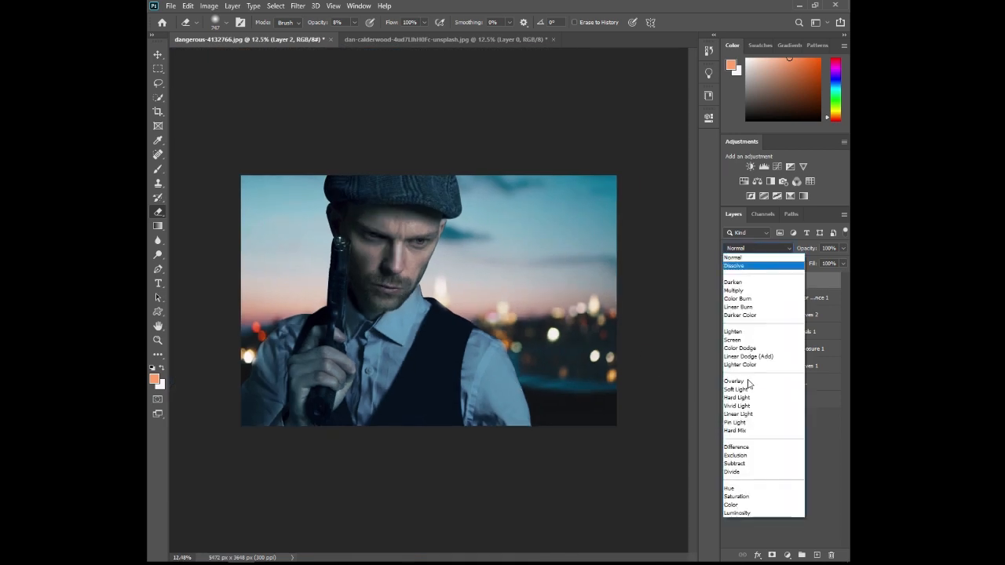
click(734, 339)
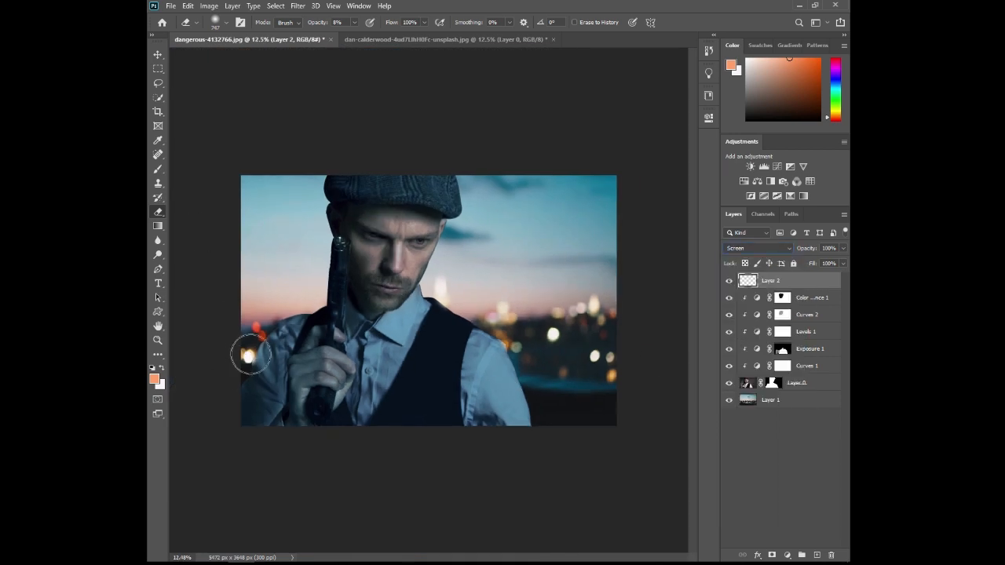
click(727, 282)
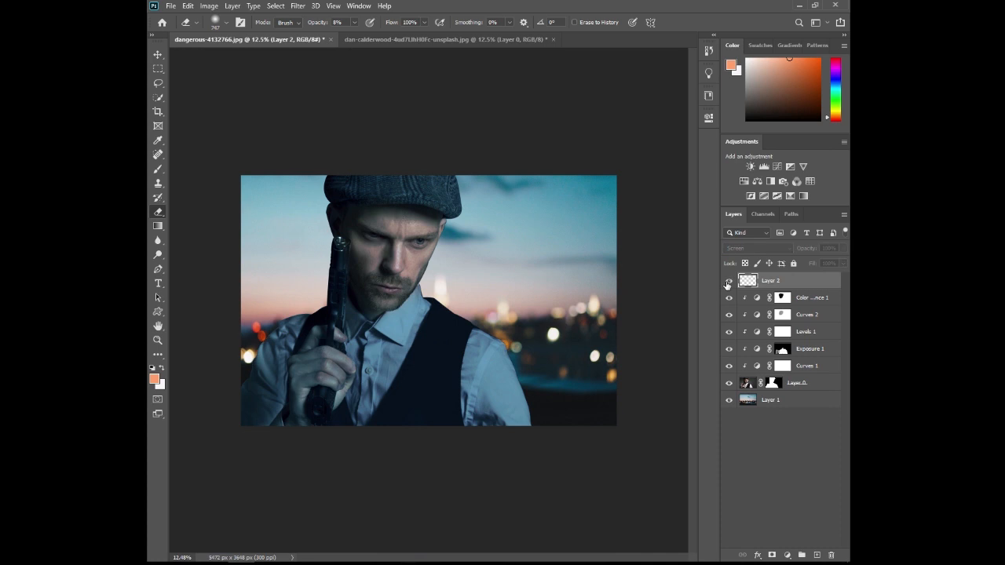
click(727, 283)
- Add a new layer above the painted glow layer and set its blend mode to Screen
click(816, 555)
click(757, 248)
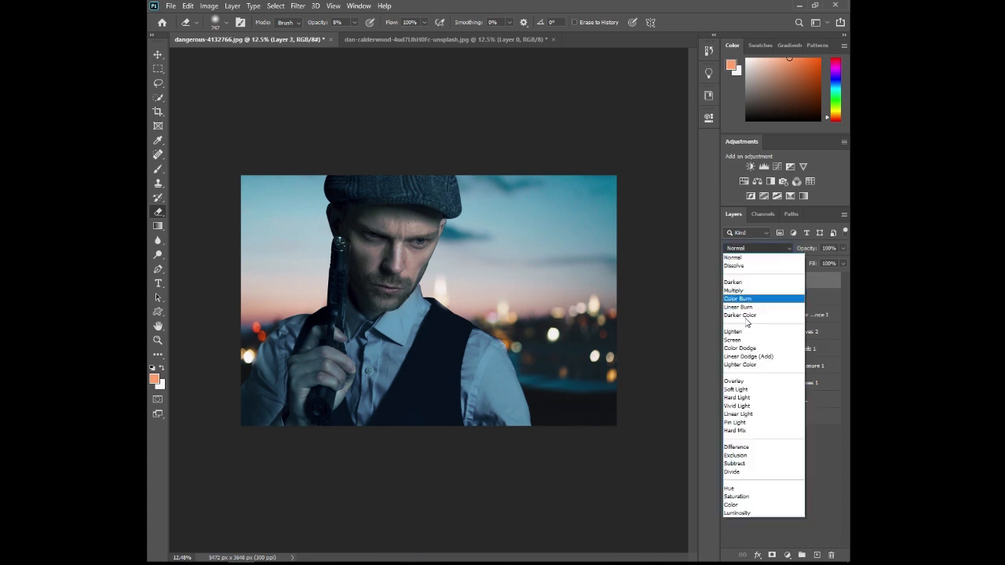
click(734, 340)
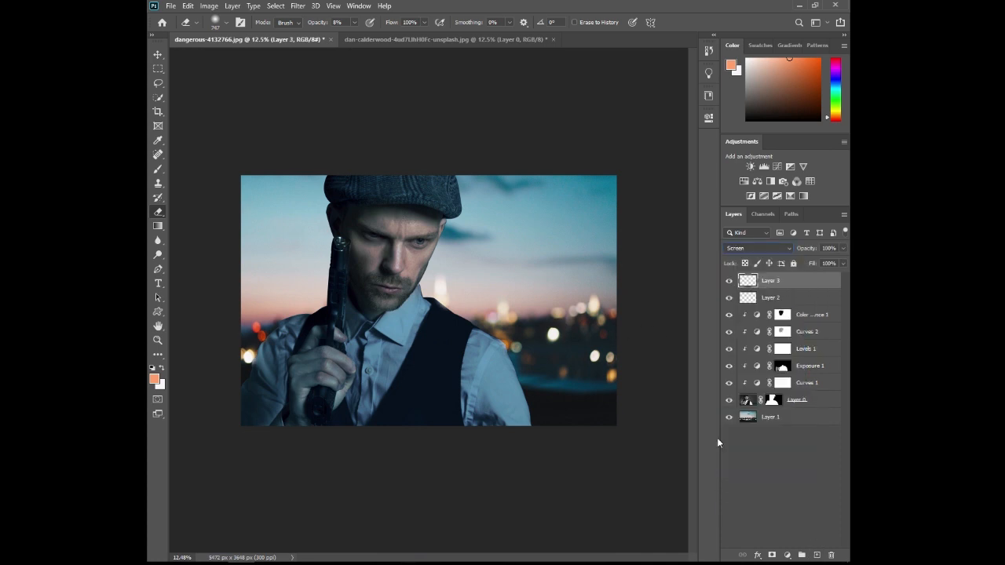
- Load the man's mask as a selection, brush a large soft white glow along his shoulder edges facing the city lights, and deselect
ctrl+click(769, 402)
click(158, 168)
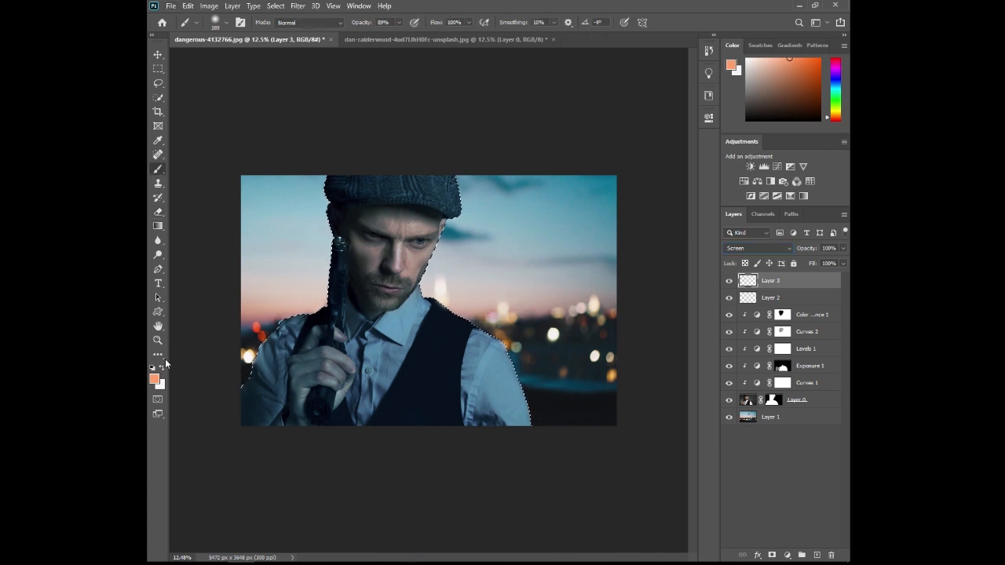
click(161, 368)
mouse_move(502, 288)
mouse_down()
mouse_move(521, 291)
mouse_move(510, 290)
mouse_up()
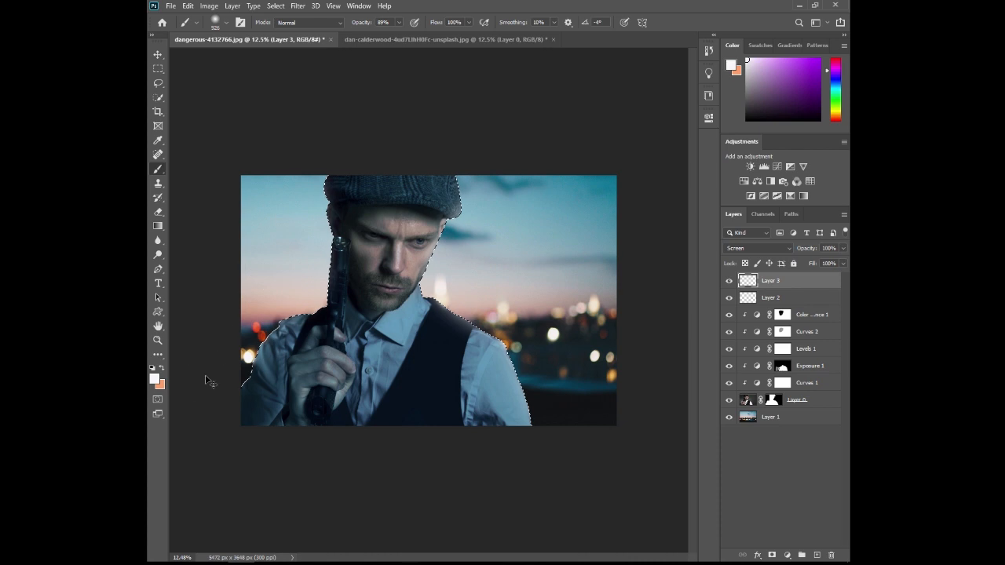
key(ctrl+d)
scroll(474, 348, up, 3)
key(e)
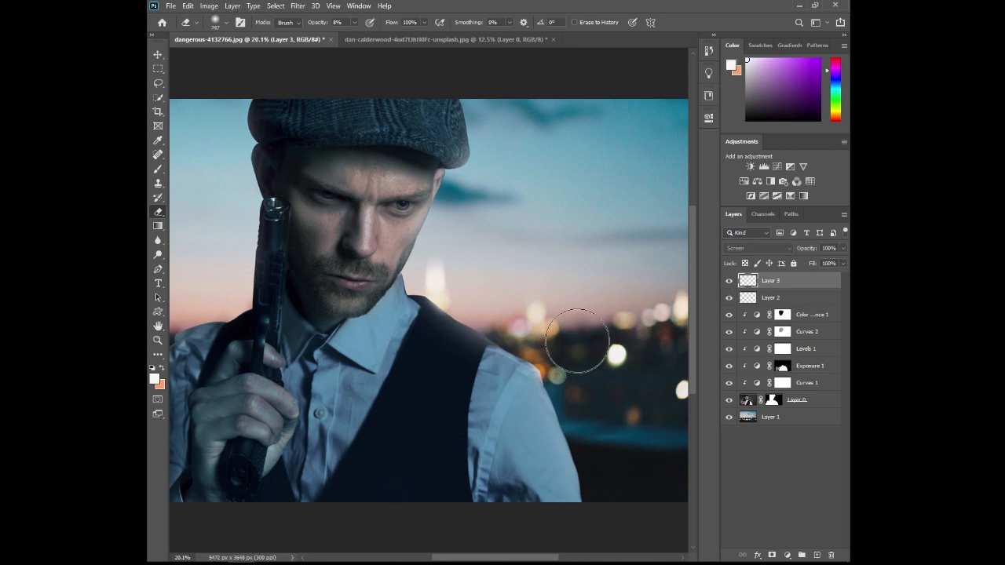
scroll(578, 343, down, 3)
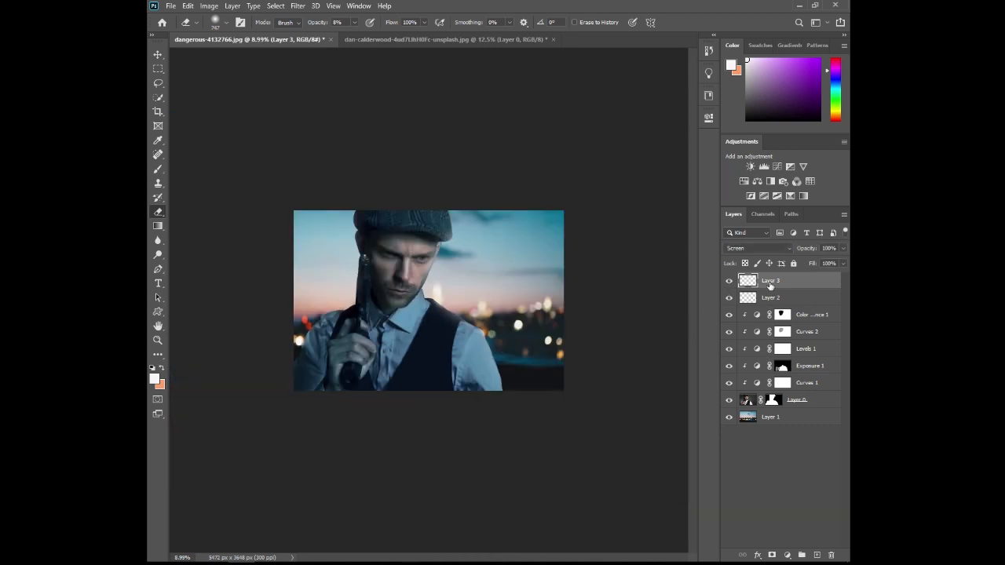
- Add a Color Lookup adjustment over the whole composite using the Candlelight.CUBE 3D LUT
click(806, 184)
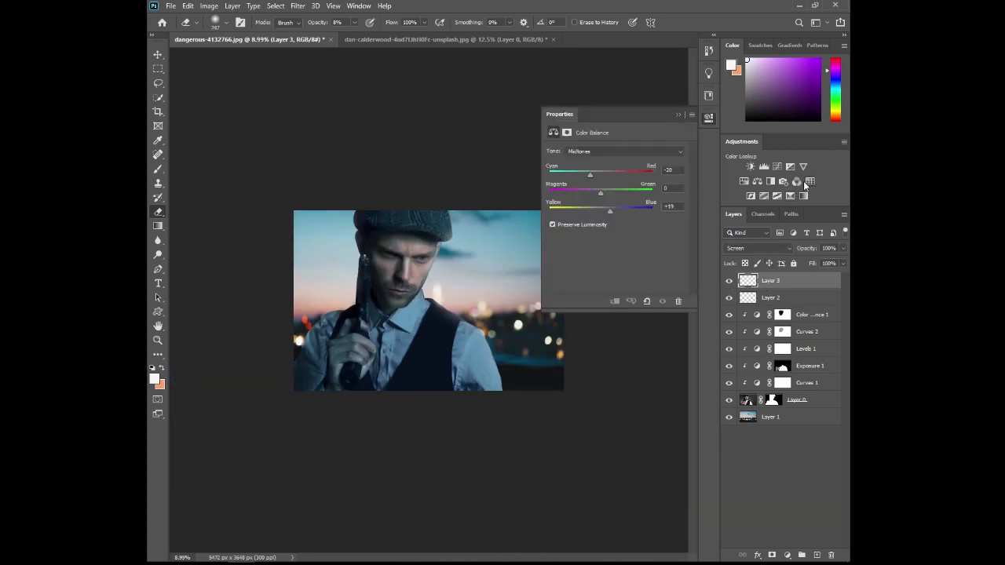
click(645, 152)
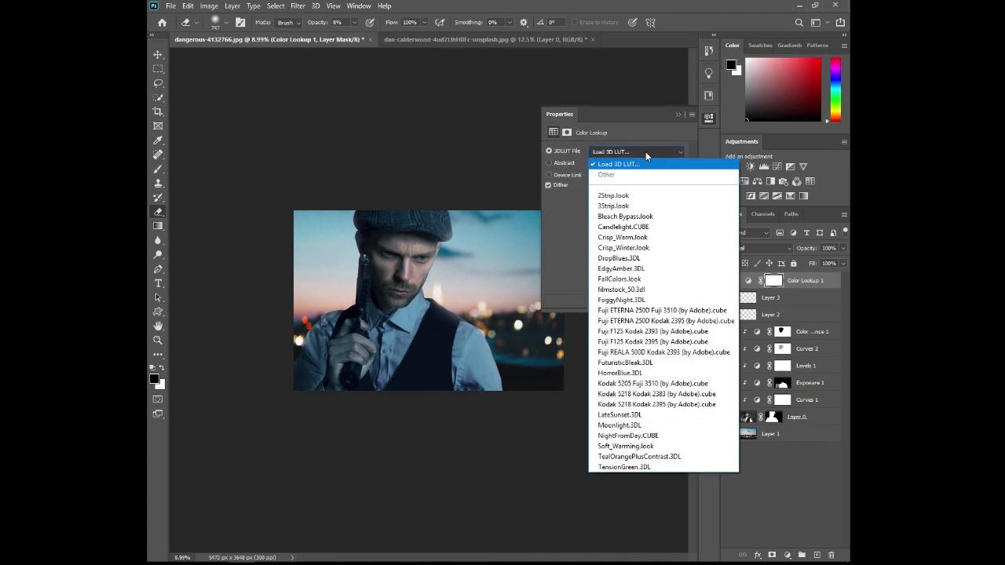
click(657, 227)
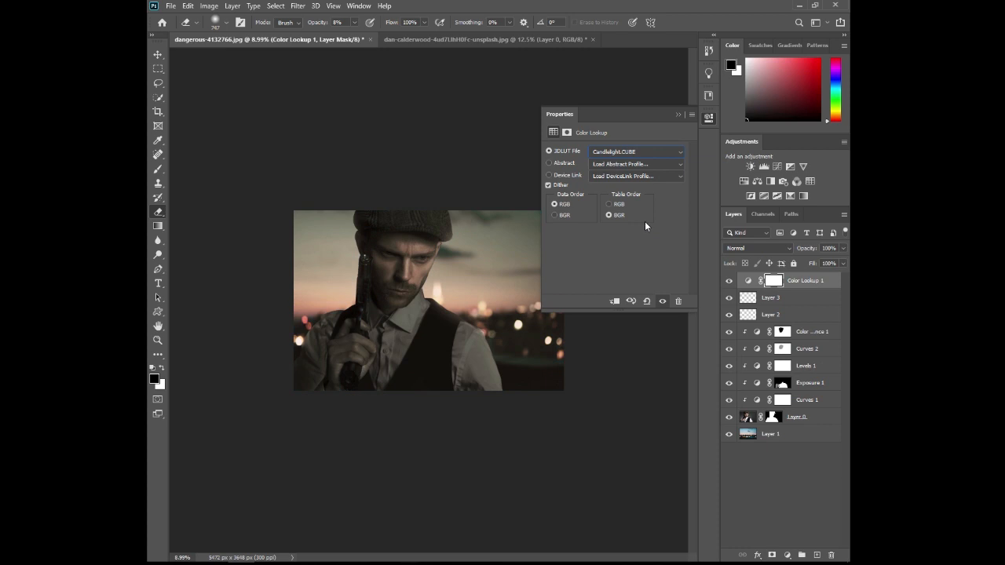
click(678, 115)
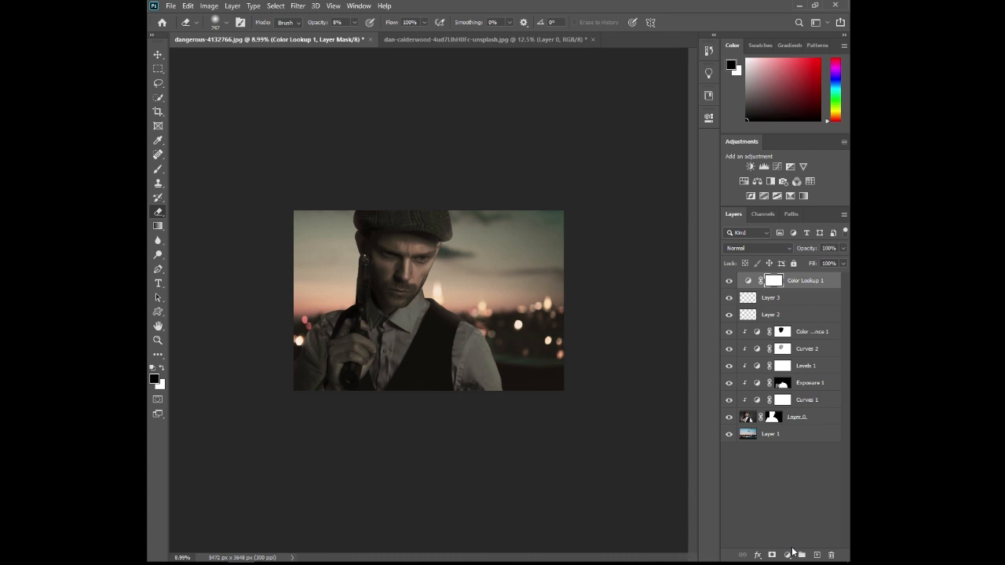
- Add a Gradient Map adjustment above the Color Lookup and set the gradient's dark-end color stop to ff9b4a
click(787, 555)
click(789, 534)
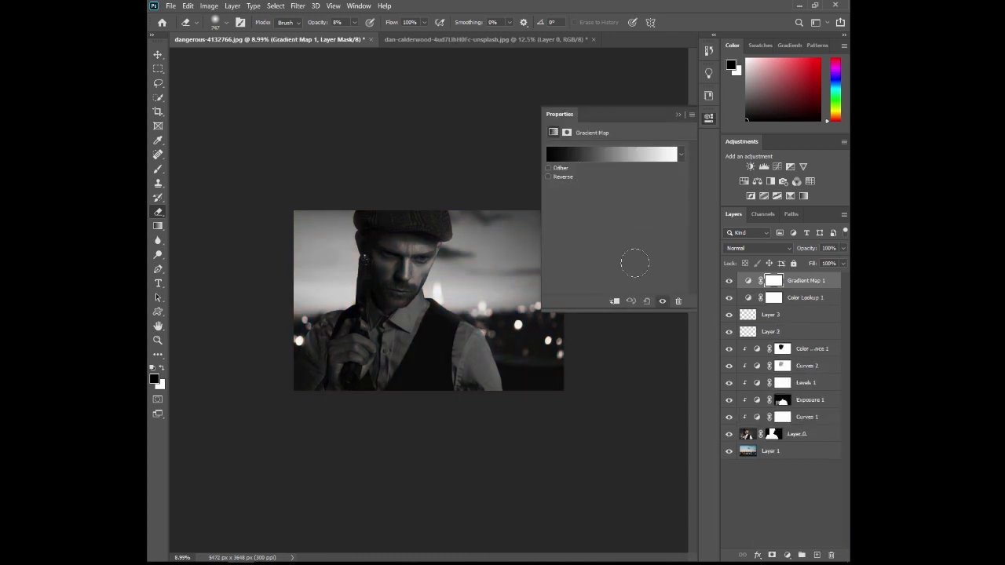
click(556, 159)
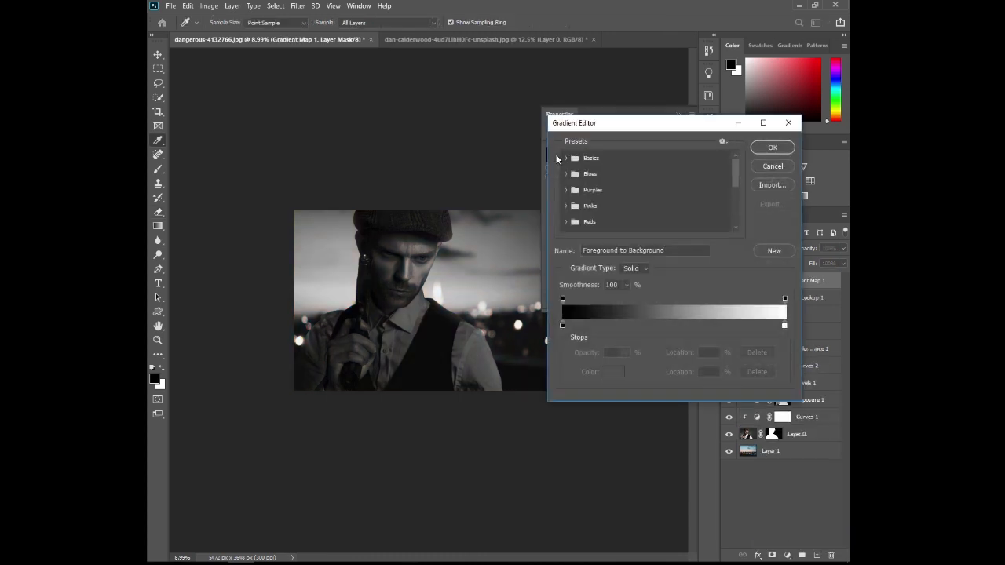
click(562, 325)
click(612, 371)
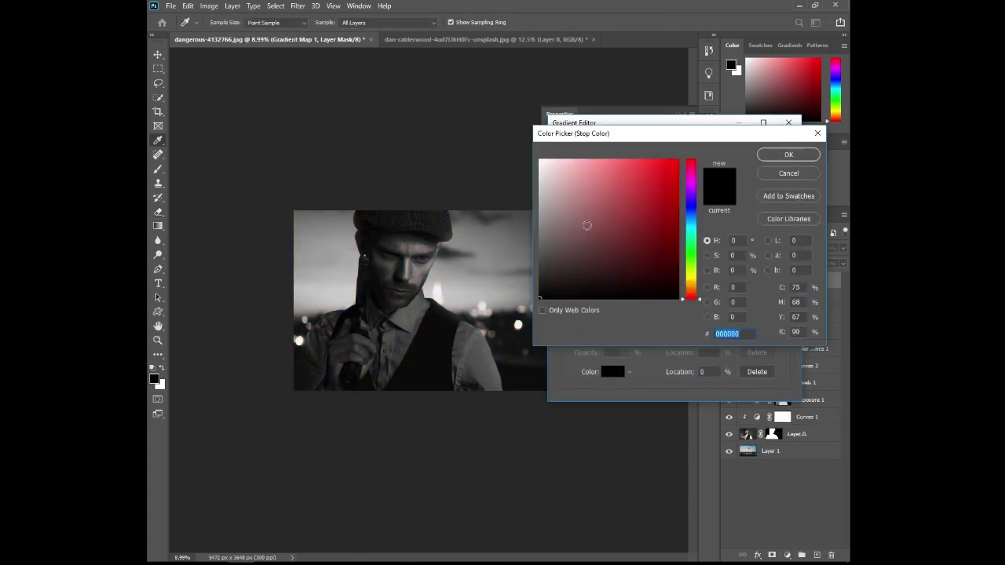
text(ff)
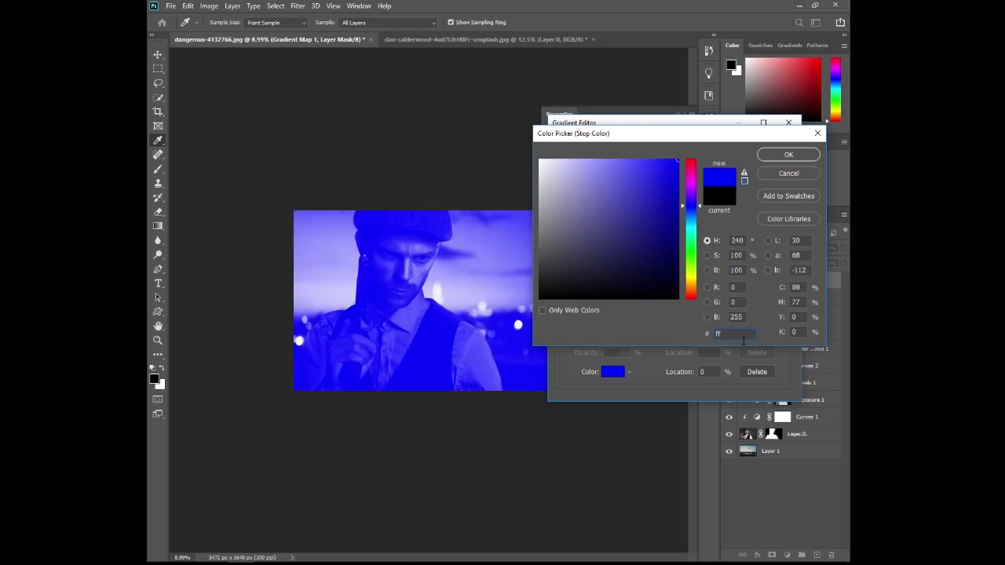
text(9b4)
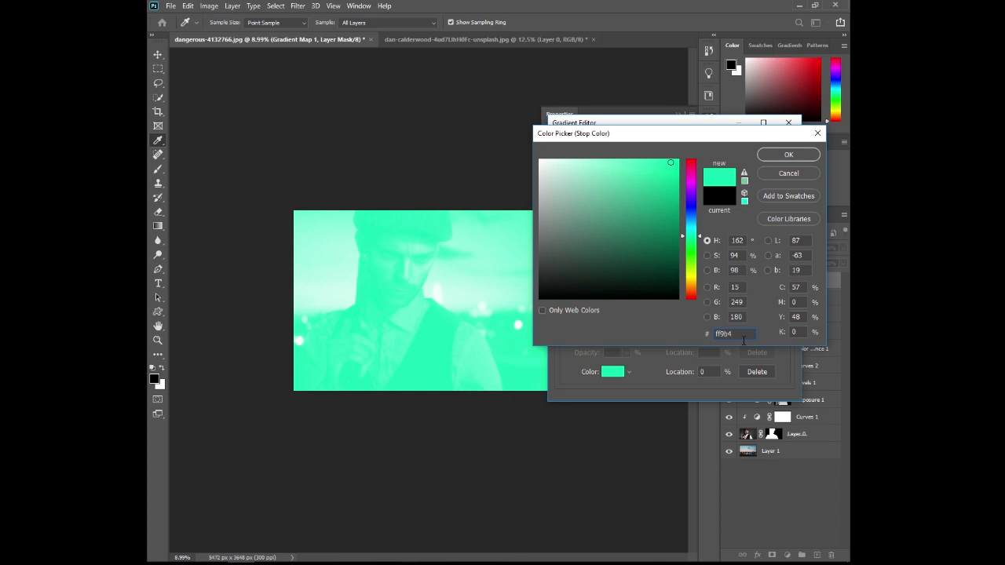
text(a)
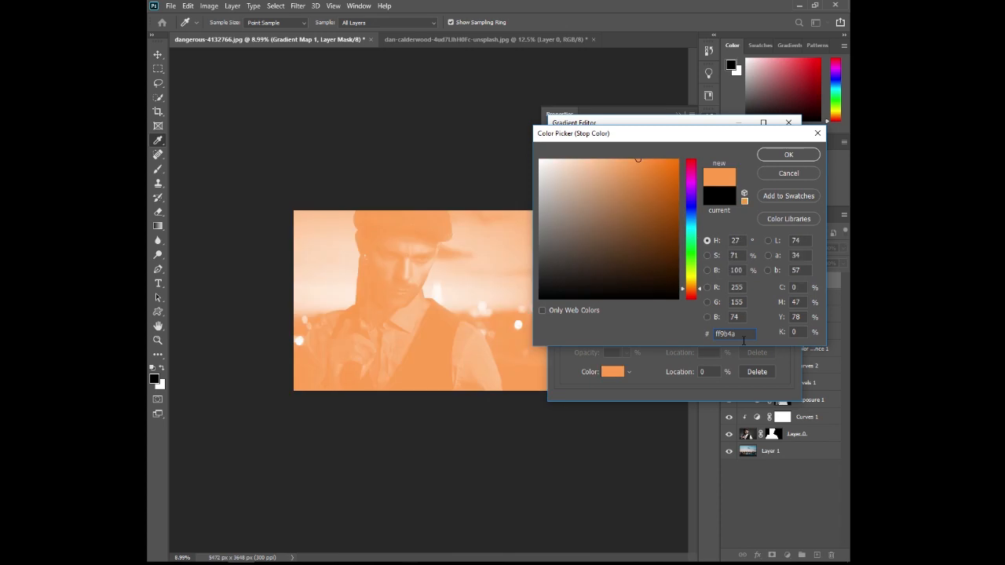
click(787, 156)
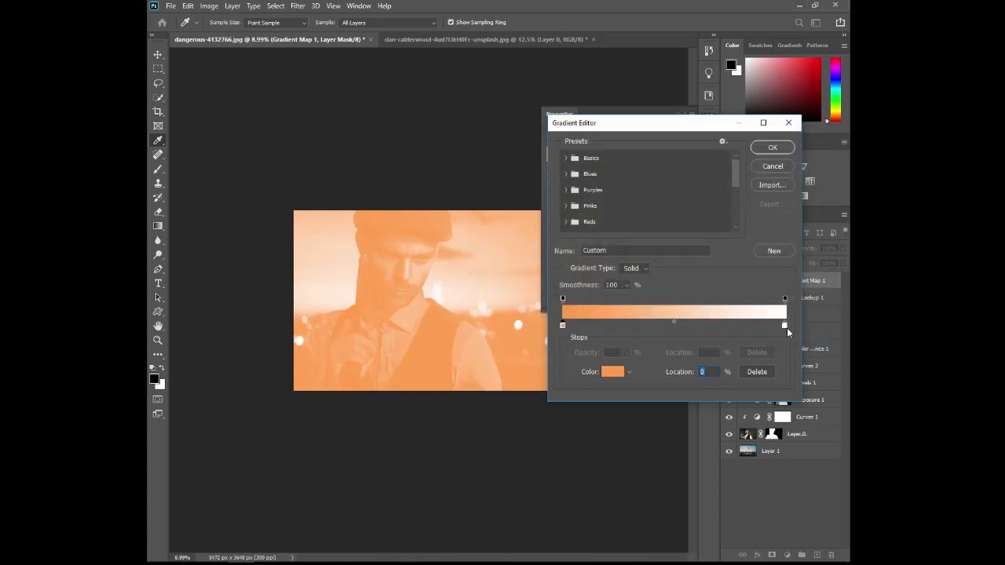
- Set the gradient's light-end color stop to ffd99c and apply the gradient
click(785, 326)
click(611, 372)
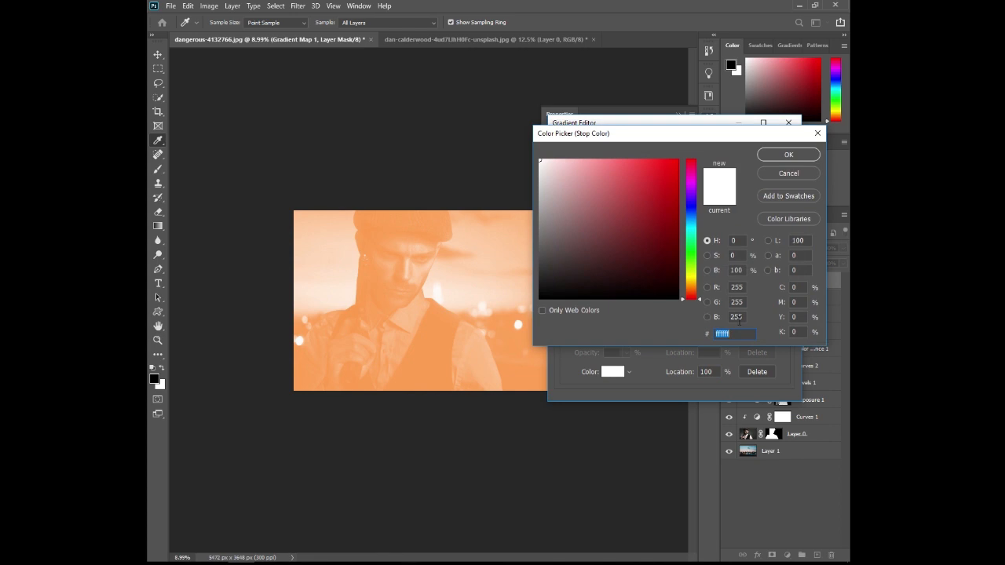
text(ffd)
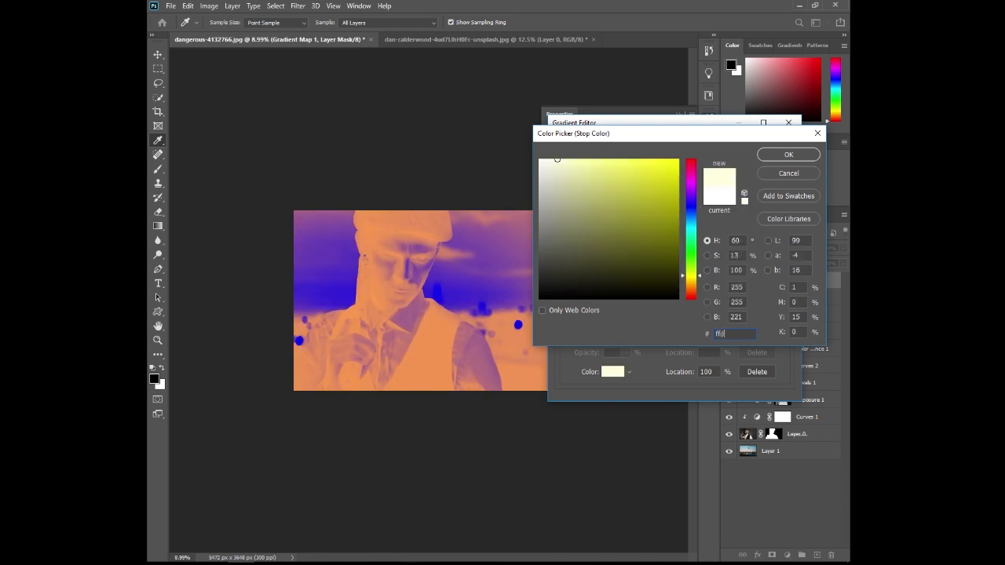
text(99c)
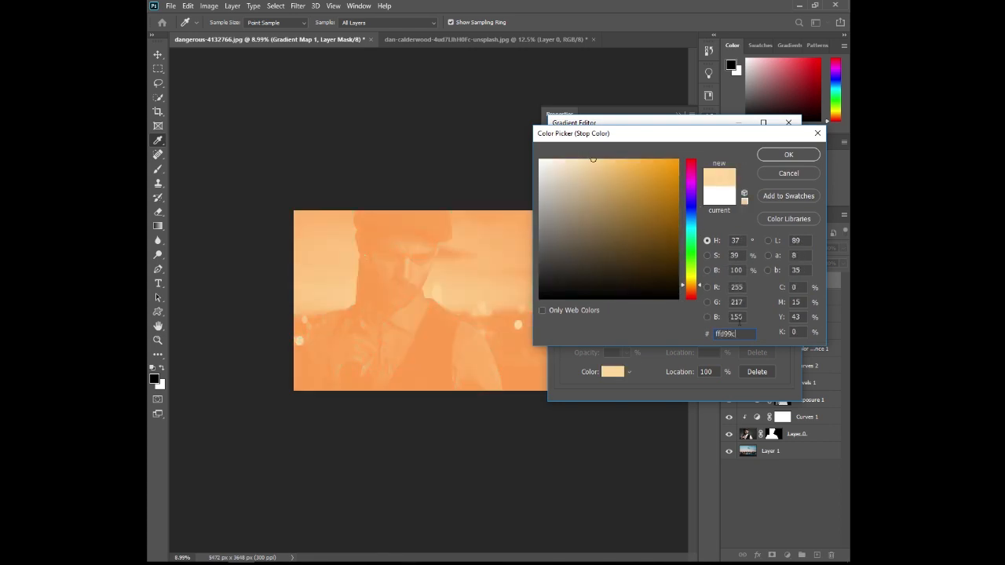
click(789, 160)
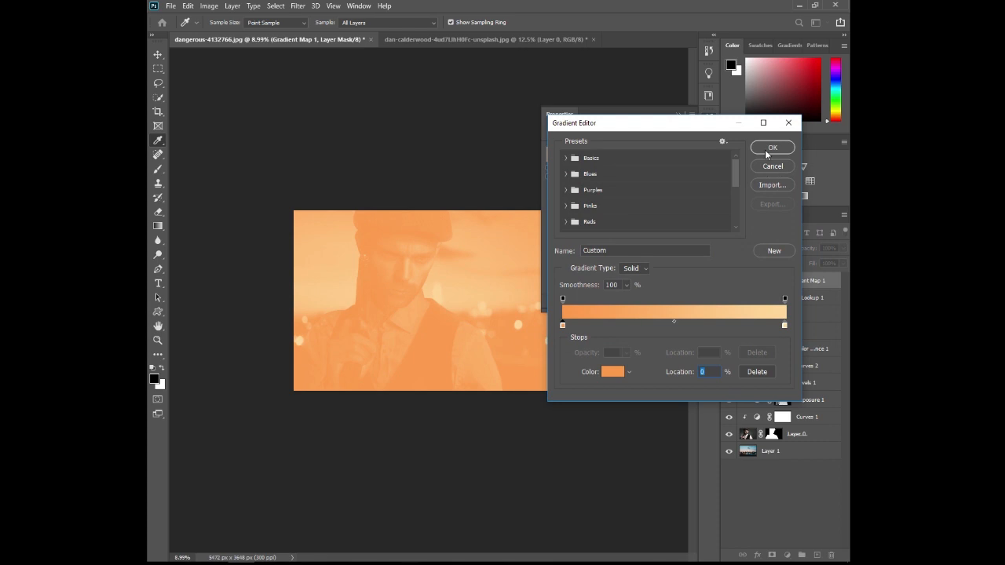
click(765, 149)
click(677, 115)
- Confirm the gradient, set the Gradient Map layer's blend mode to Multiply, and compare the image with and without it
click(770, 246)
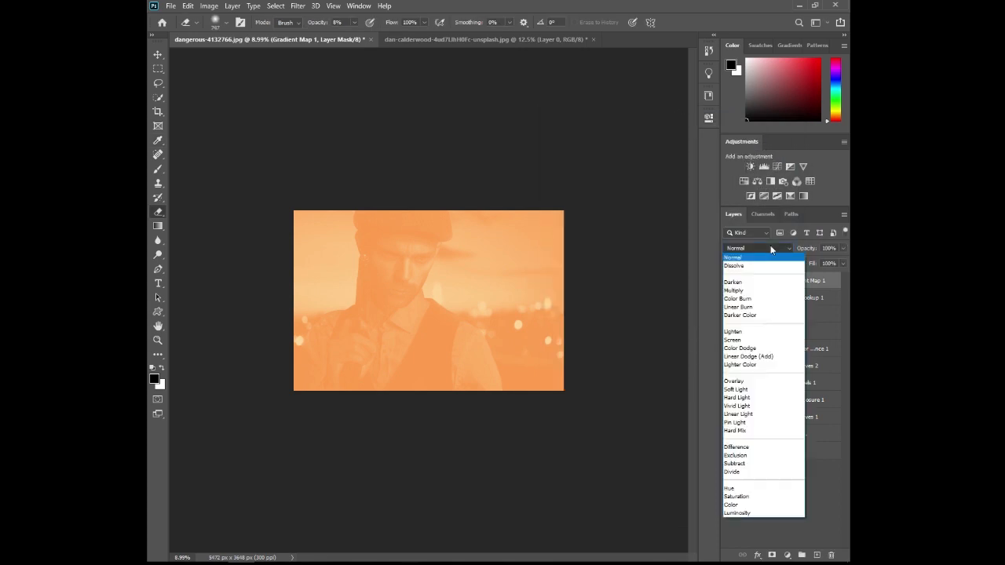
click(738, 290)
click(727, 281)
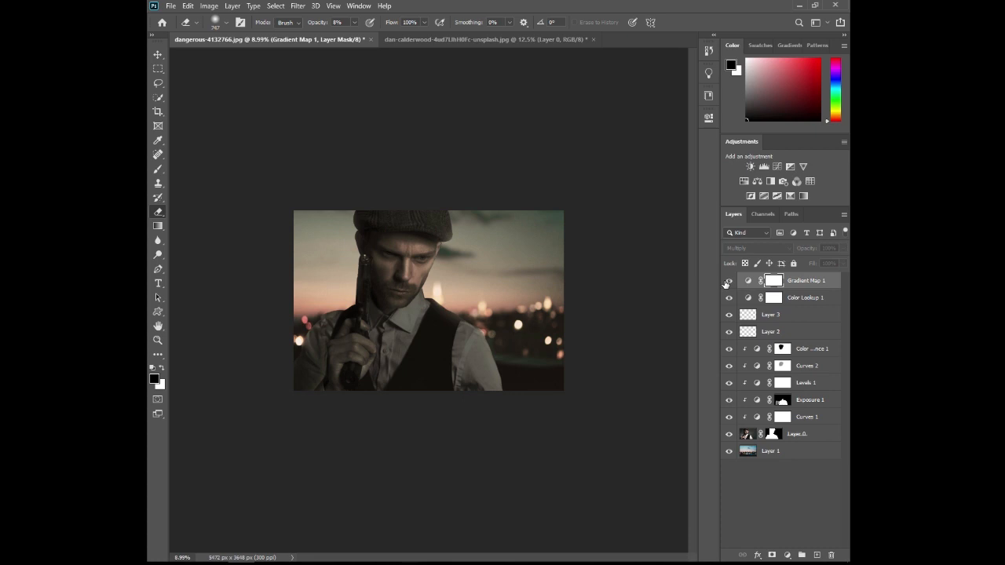
click(727, 281)
- Lower the Color Lookup layer's opacity to 70% and the Gradient Map layer's opacity to 42%
click(823, 299)
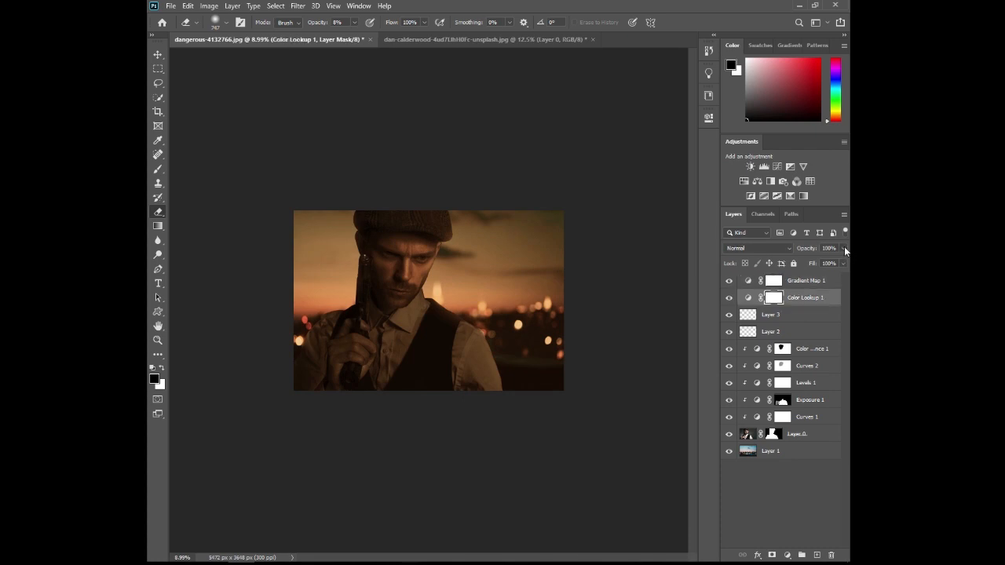
click(825, 262)
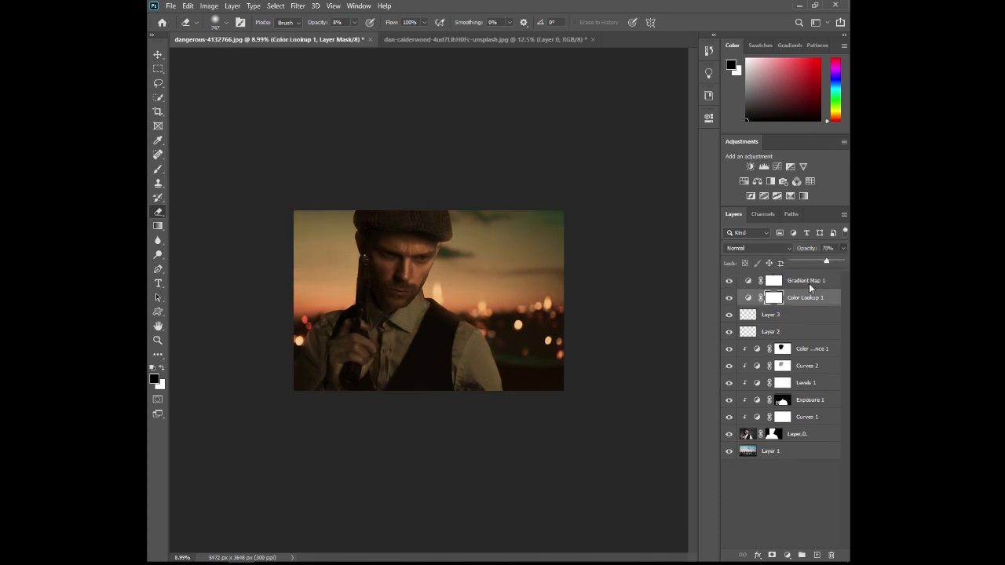
click(809, 284)
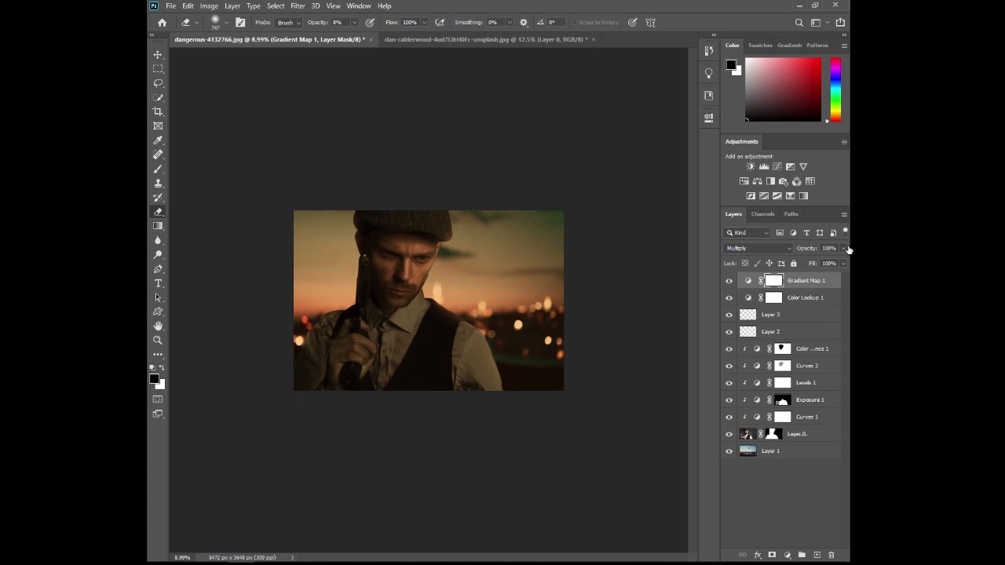
click(817, 261)
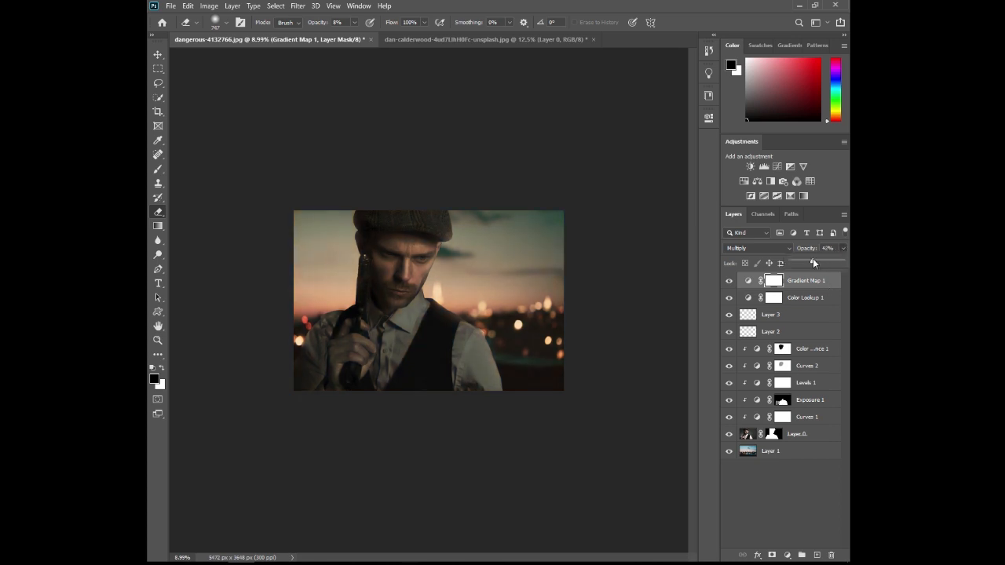
click(843, 250)
- Stamp all visible layers into a new merged layer on top and open it in the Camera Raw Filter
key(h)
key(ctrl+0)
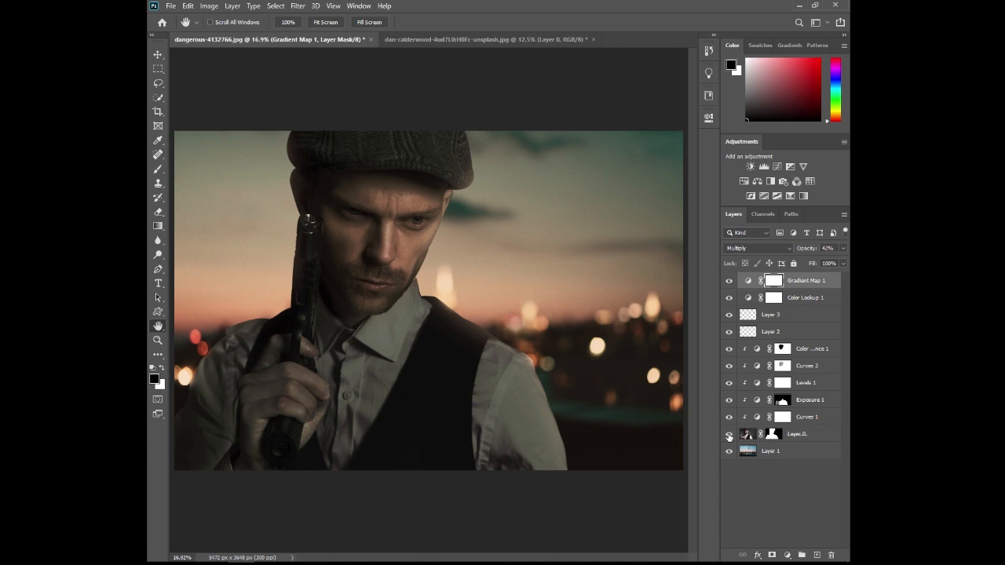
alt+click(728, 436)
alt+click(728, 436)
key(ctrl+alt+shift+e)
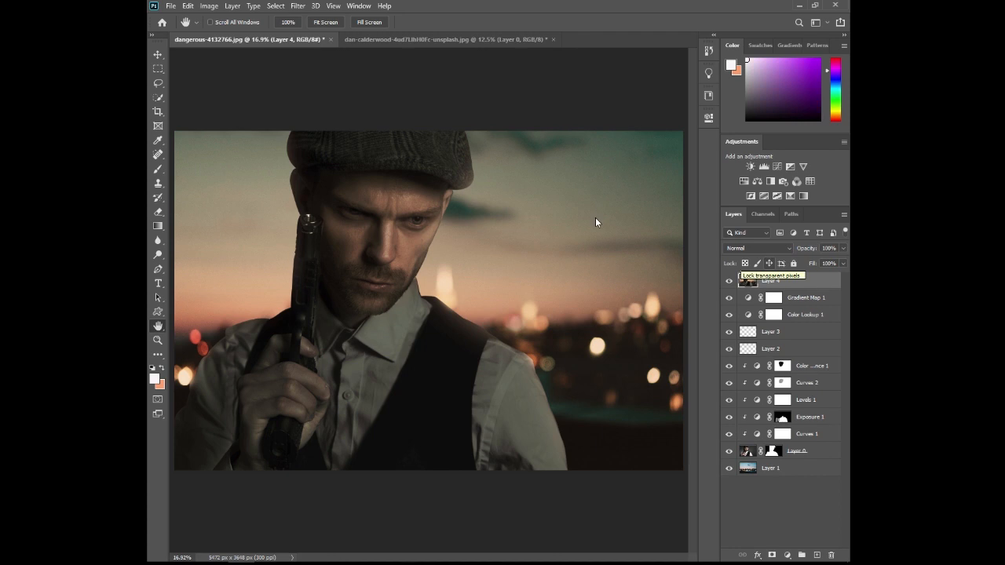
click(298, 6)
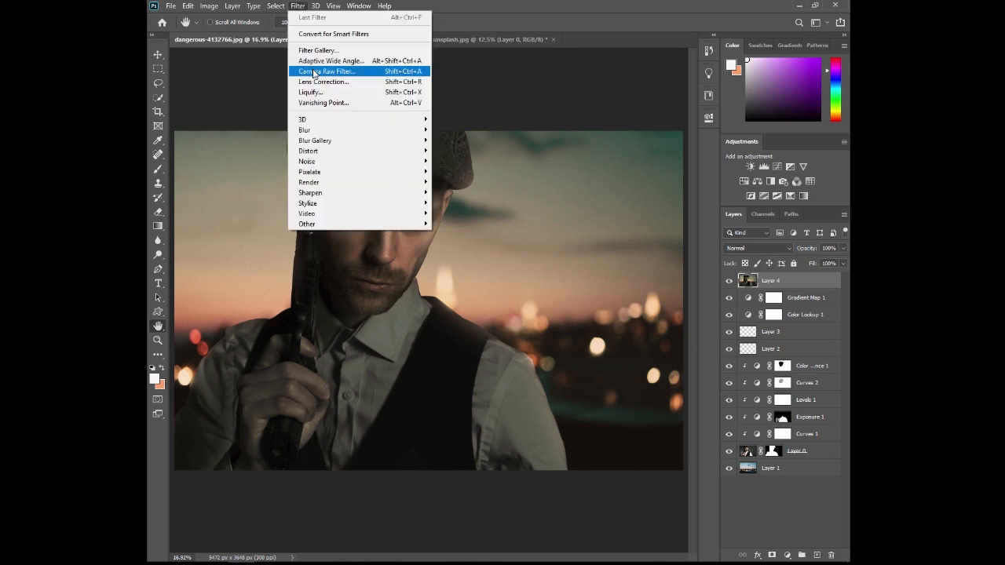
click(313, 70)
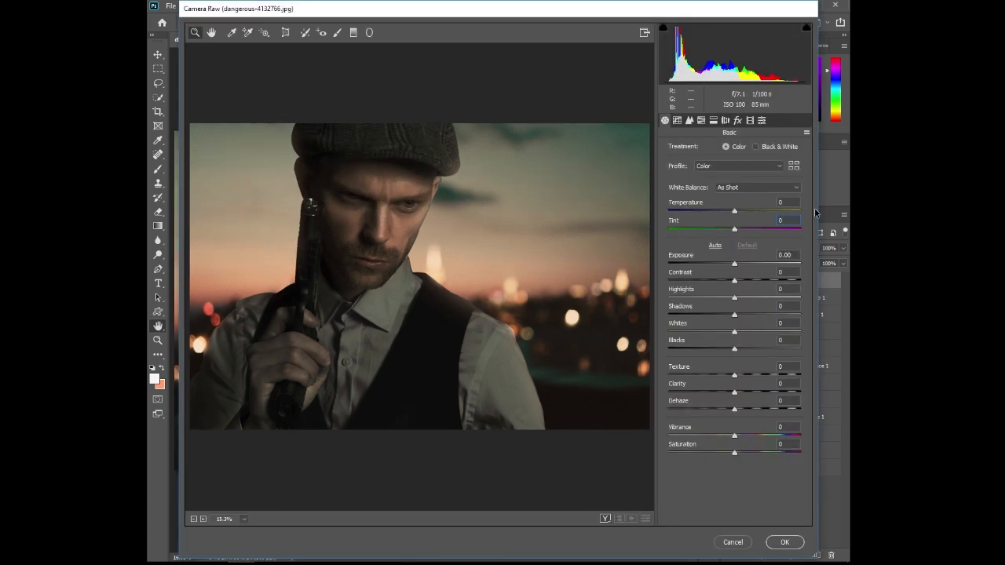
- Set the basic tint to +5, the exposure to +0.10 and the contrast to +4
text(5)
key(Tab)
text(0.1)
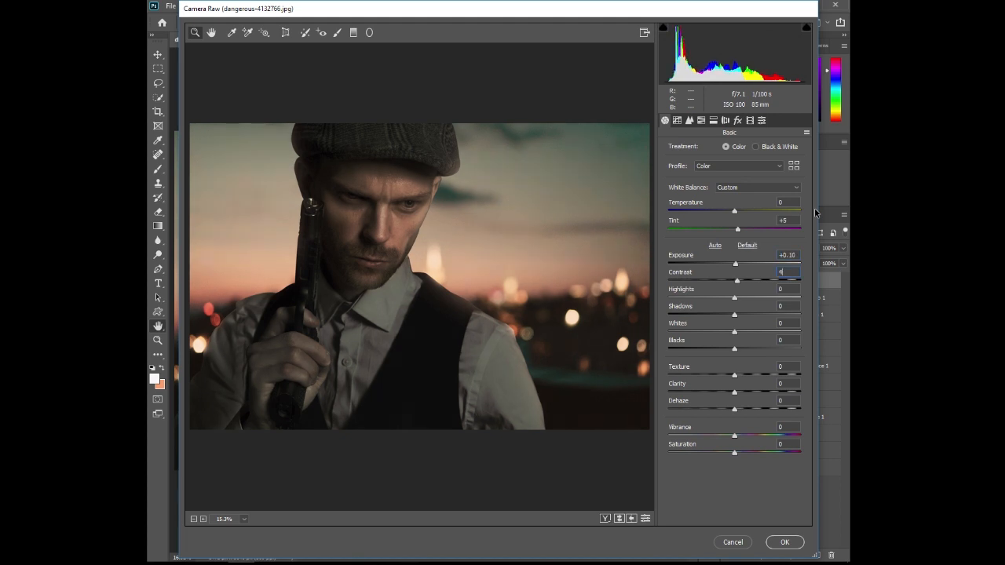
- Set highlights to -2, shadows to +10, whites to +13 and blacks to +2, and raise the vibrance slightly
drag(734, 299, 743, 334)
click(734, 350)
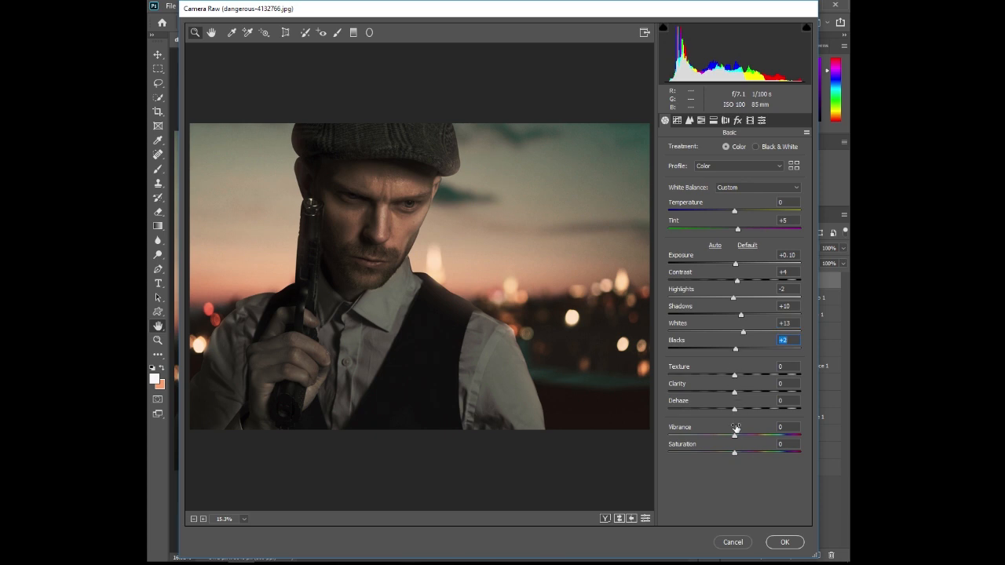
drag(734, 435, 740, 436)
- Set the parametric tone curve to highlights +15, lights +10, darks +6, shadows +8, and noise reduction to luminance 28, color 20
click(676, 120)
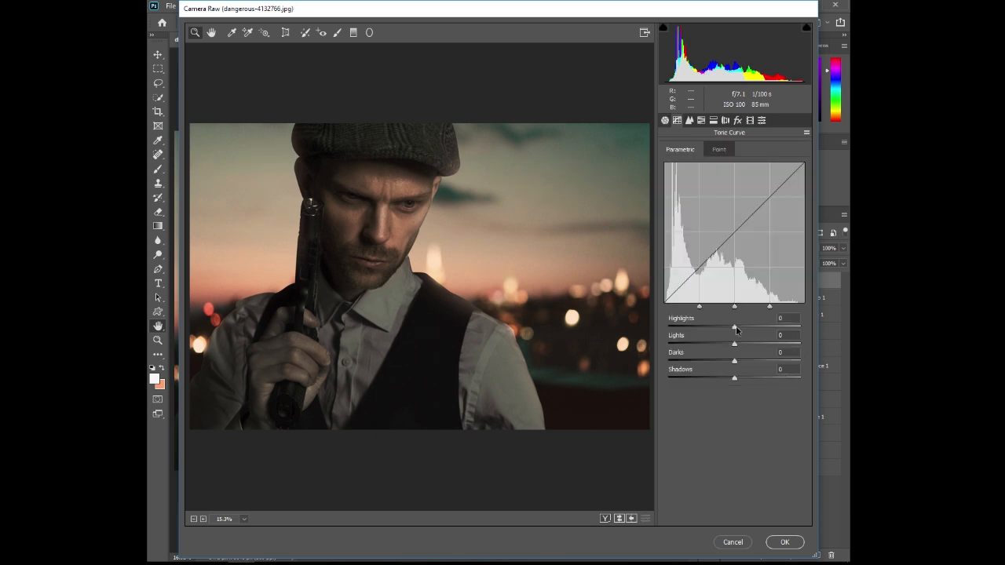
drag(736, 328, 739, 380)
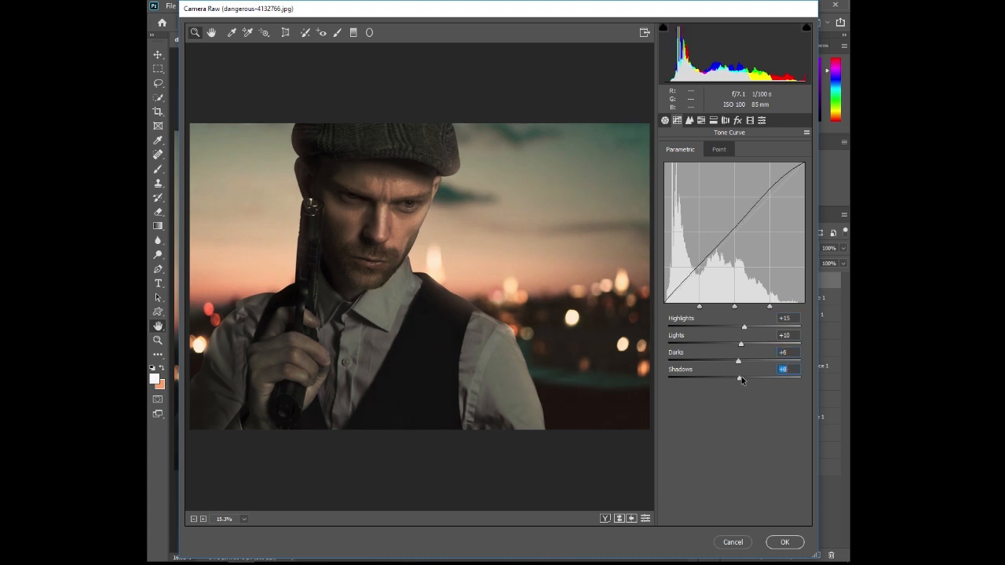
click(689, 120)
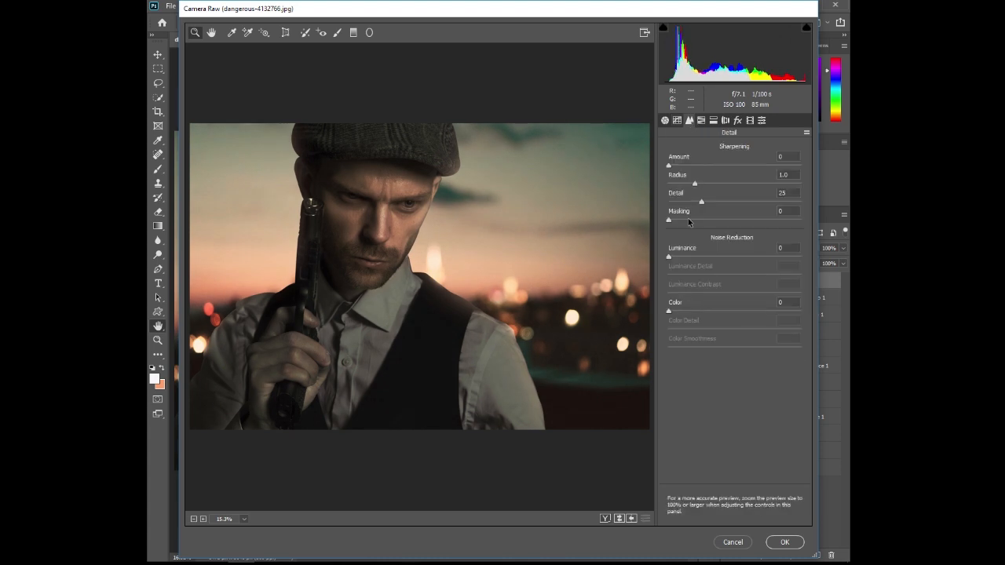
drag(669, 258, 705, 257)
drag(669, 311, 695, 314)
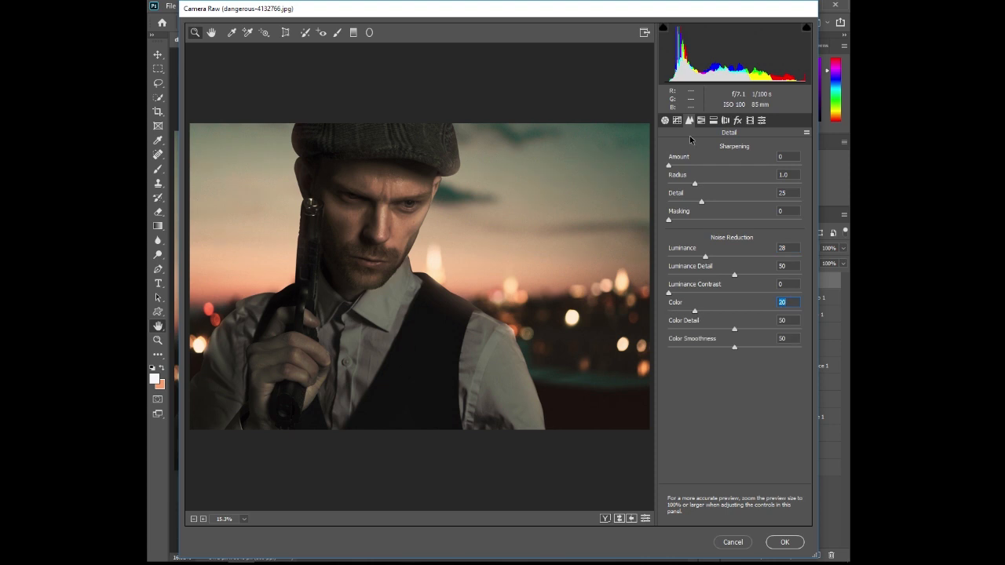
- Set HSL hue to reds -10, oranges -7, yellows +3, saturation to reds +15, oranges +13, yellows +11, and raise these colors' luminance
click(701, 120)
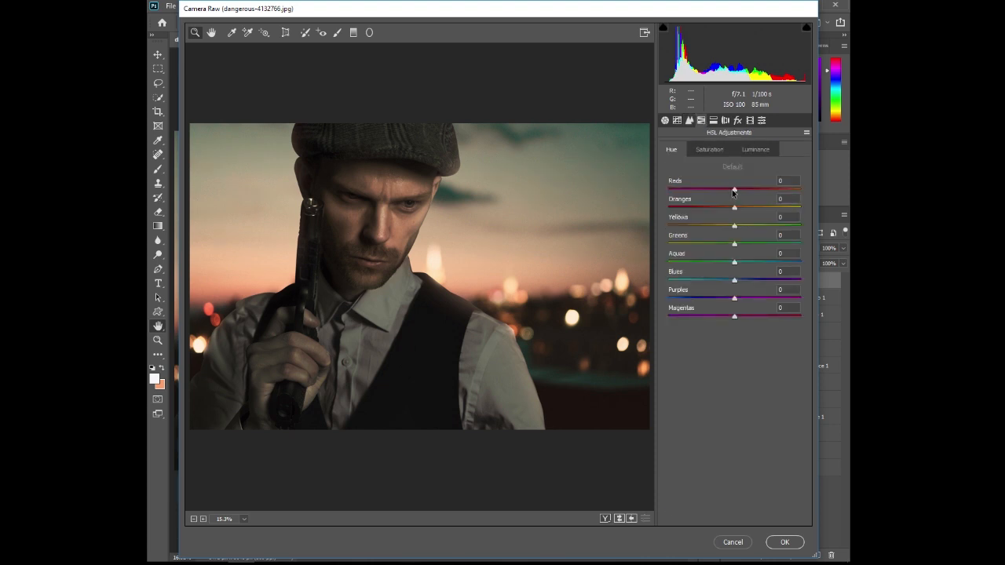
drag(733, 193, 736, 229)
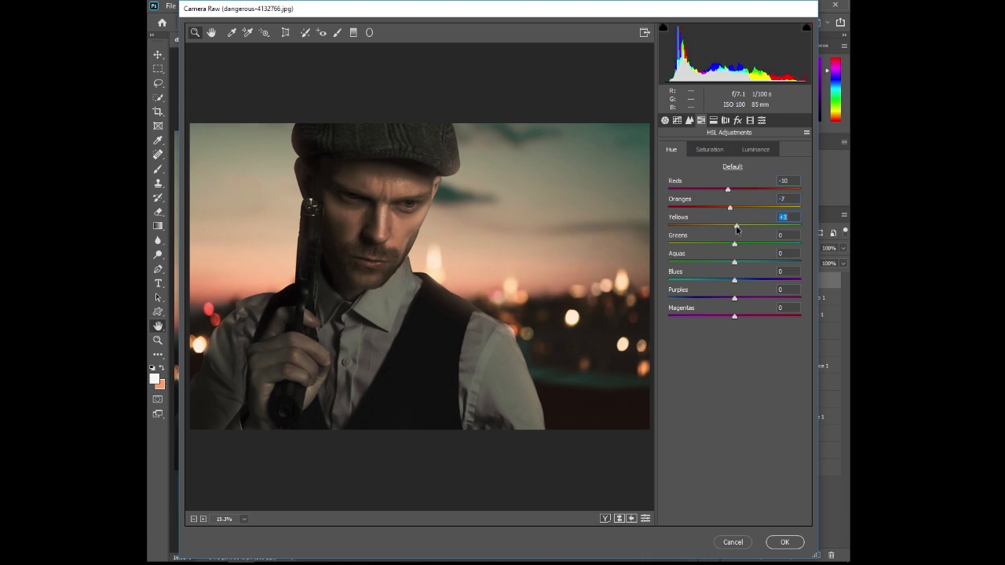
click(721, 151)
drag(734, 189, 743, 226)
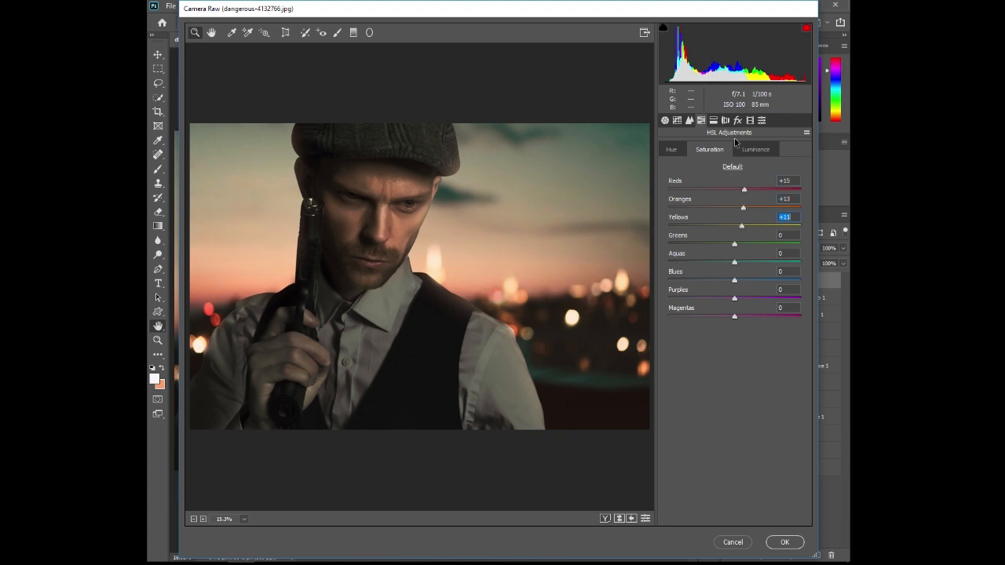
click(751, 150)
drag(734, 189, 745, 227)
- Set split toning to hue 213, saturation 25 for highlights and hue 17, saturation 5 for shadows, and apply the Camera Raw Filter
click(713, 120)
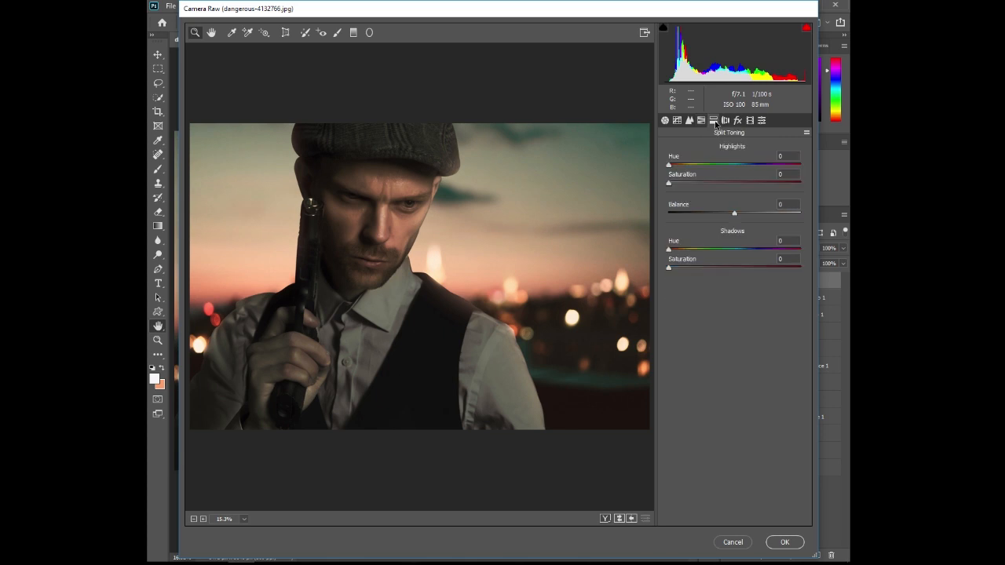
drag(669, 182, 734, 182)
drag(669, 165, 701, 186)
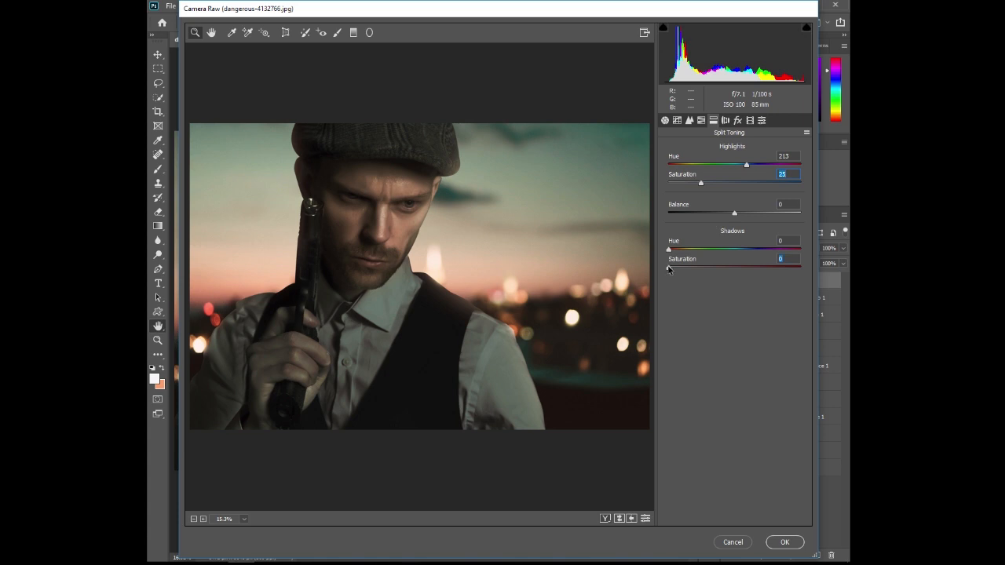
mouse_move(668, 269)
mouse_down()
mouse_move(708, 268)
mouse_move(678, 252)
mouse_move(796, 251)
mouse_move(674, 250)
mouse_move(674, 270)
mouse_up()
click(784, 542)
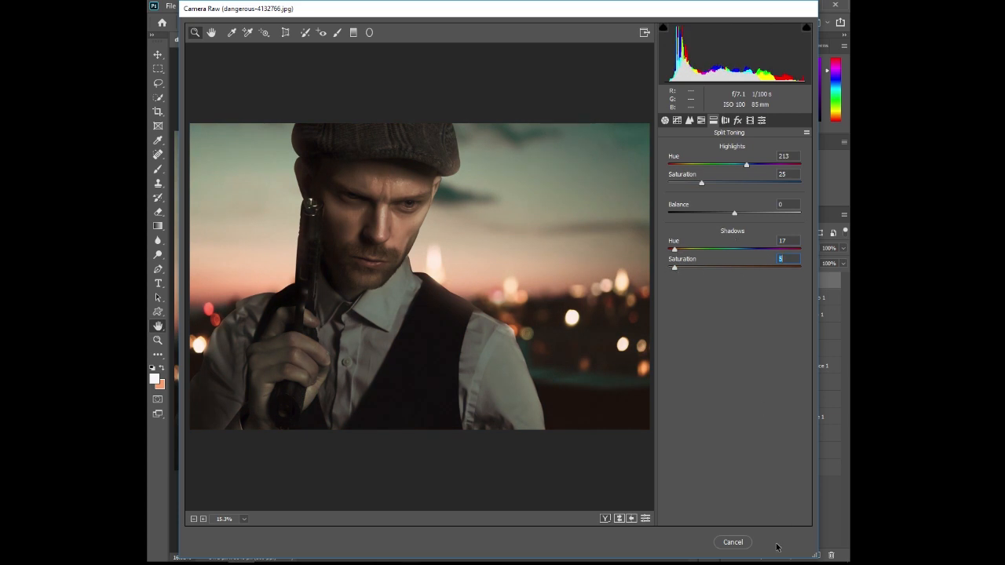